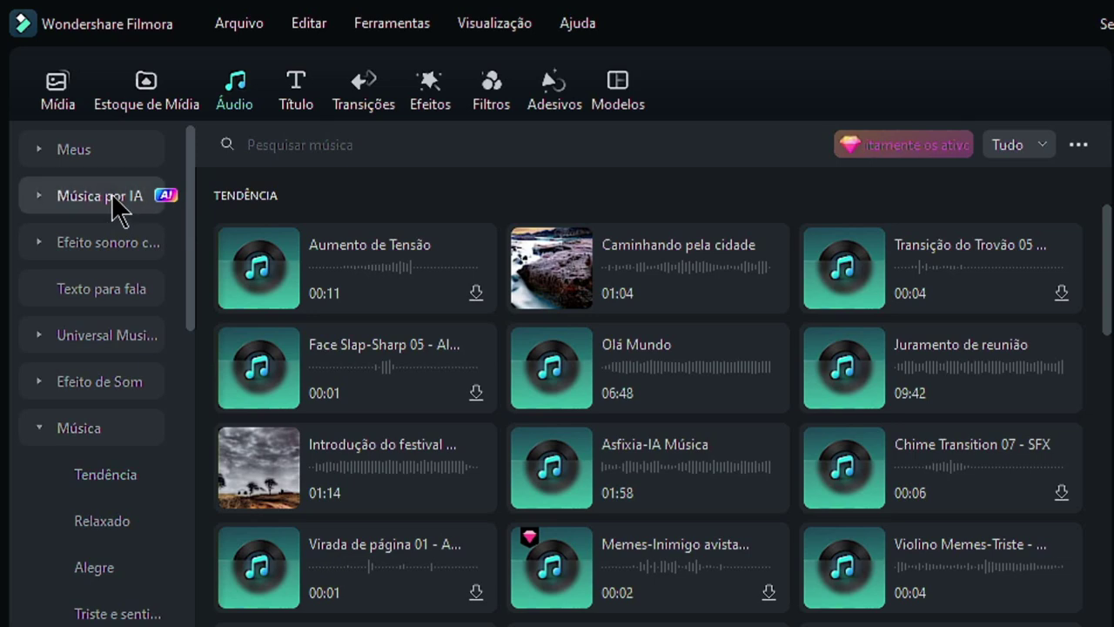
Step: Open the AI music generator (Música por IA) and choose Elegante as the only mood tag
click(111, 195)
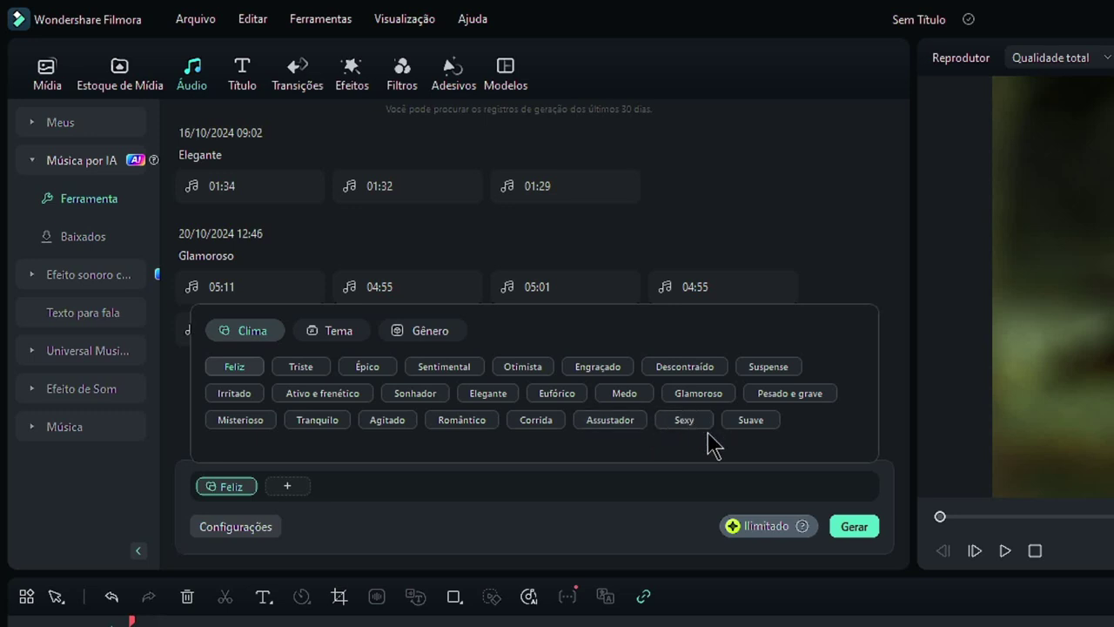
click(490, 396)
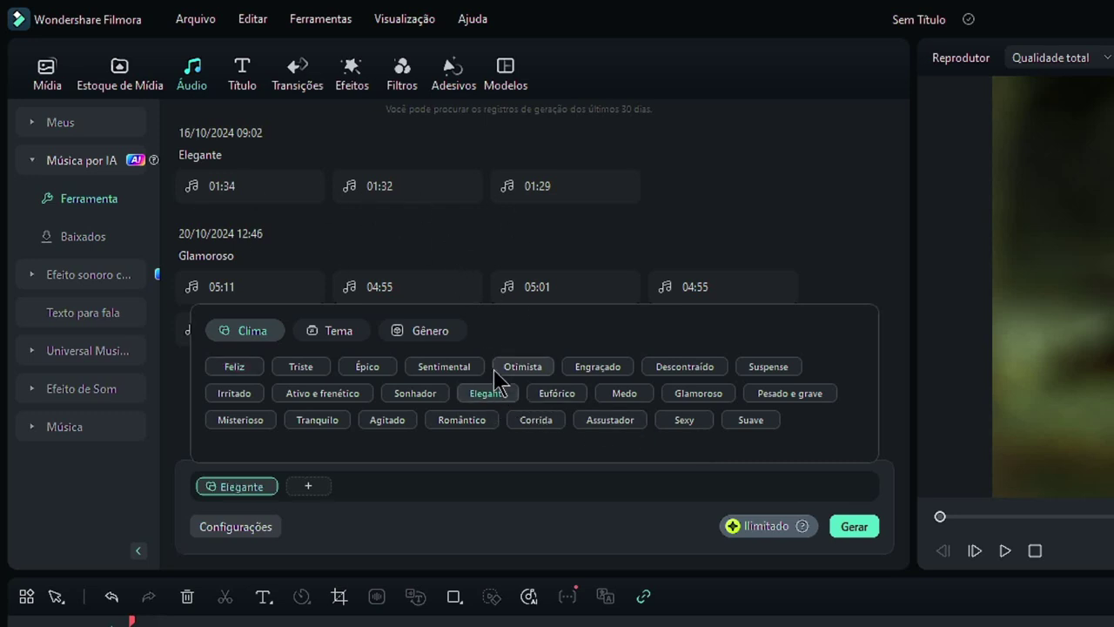
click(488, 393)
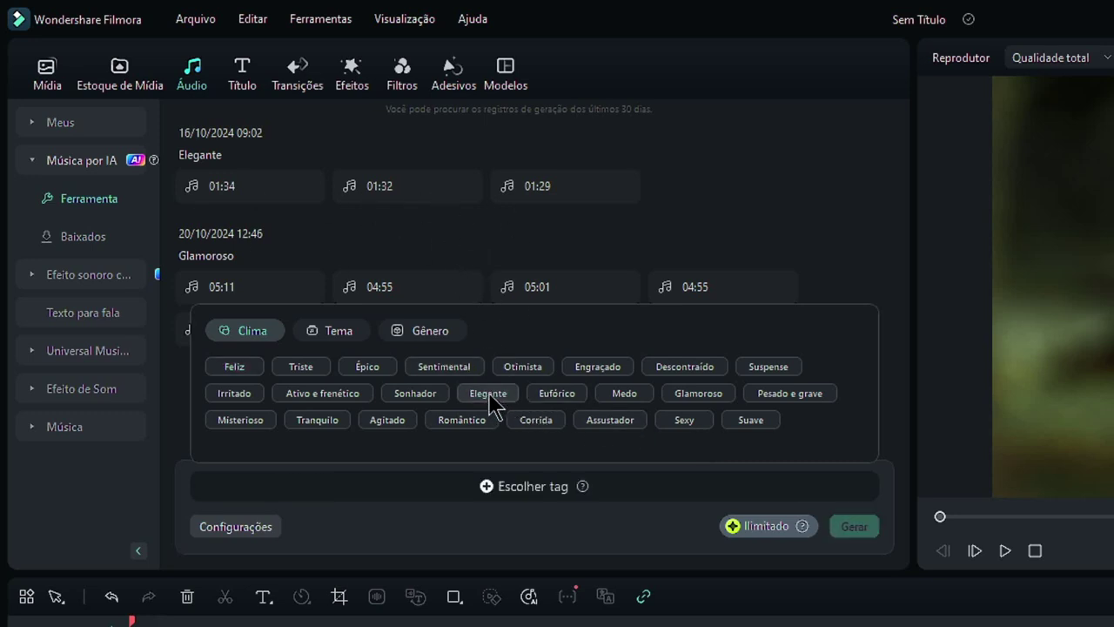
click(488, 393)
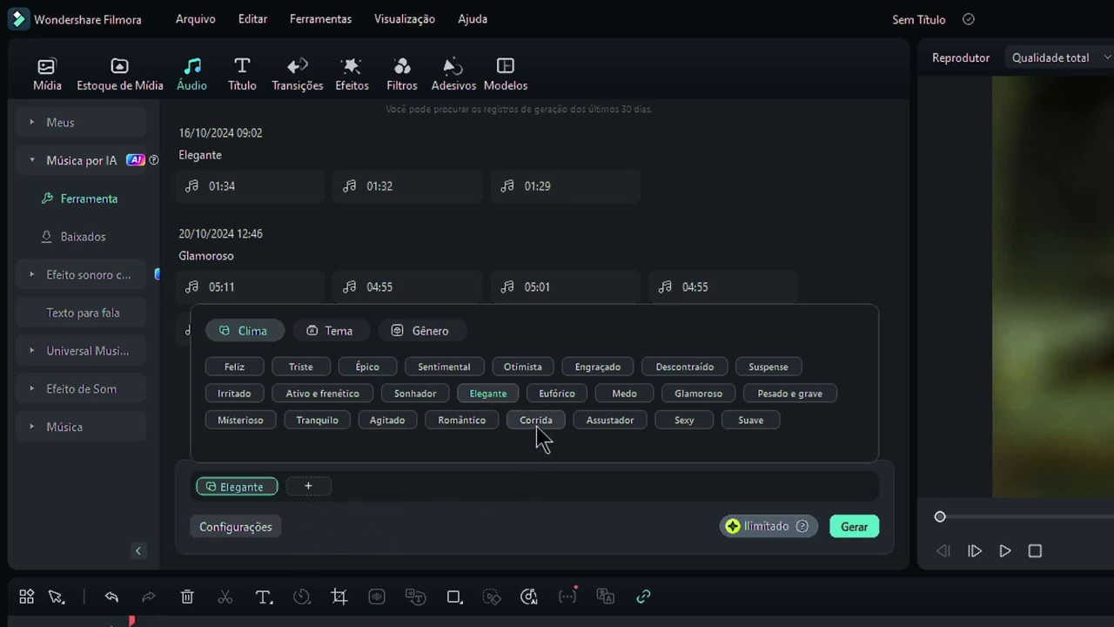
click(536, 425)
click(493, 393)
Step: Set the song duration to 00:31 in the generation settings and generate the Elegante music
click(255, 530)
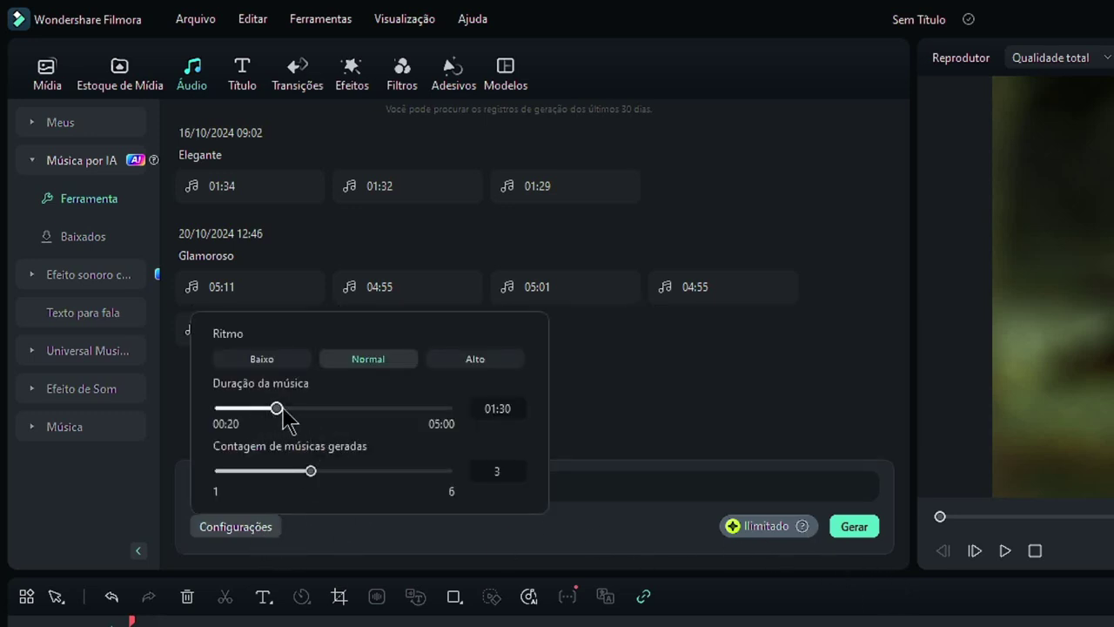
drag(279, 409, 473, 413)
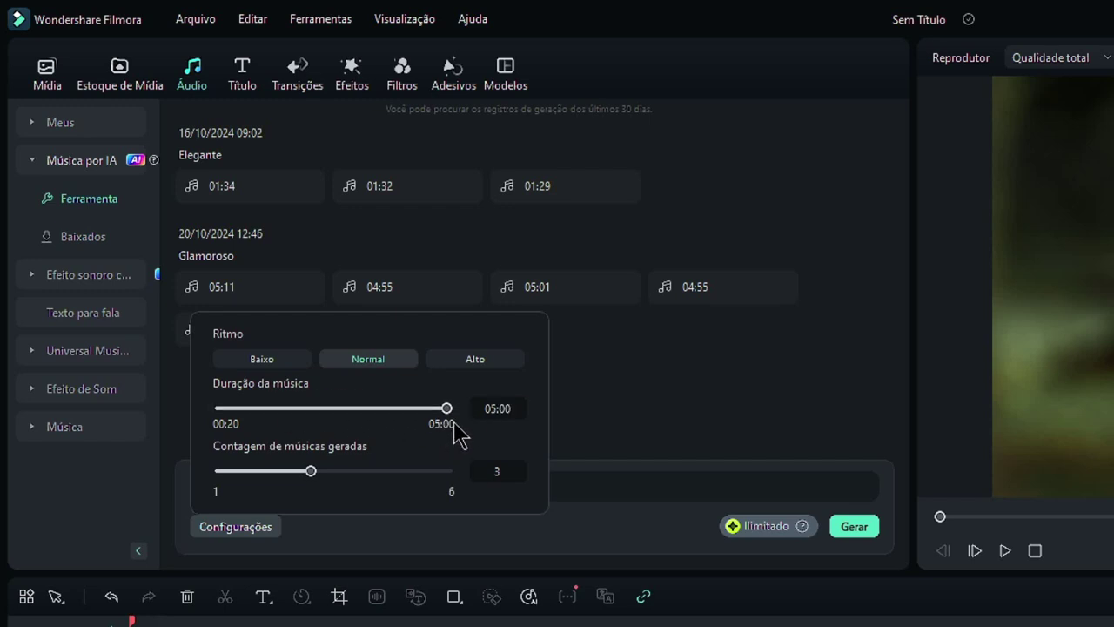
drag(448, 416, 230, 416)
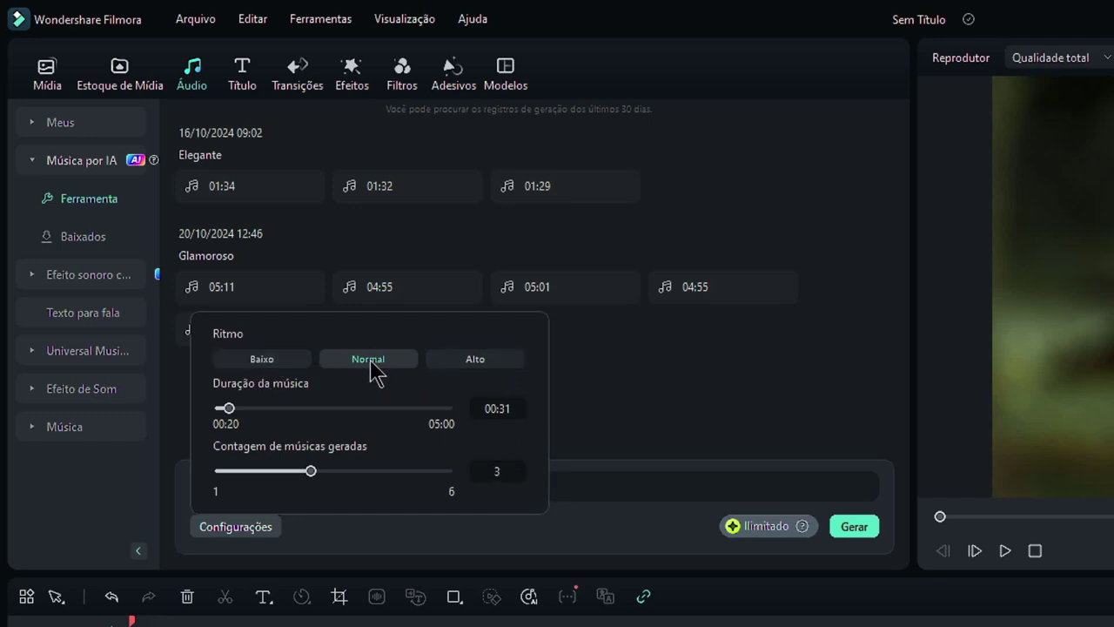
click(851, 533)
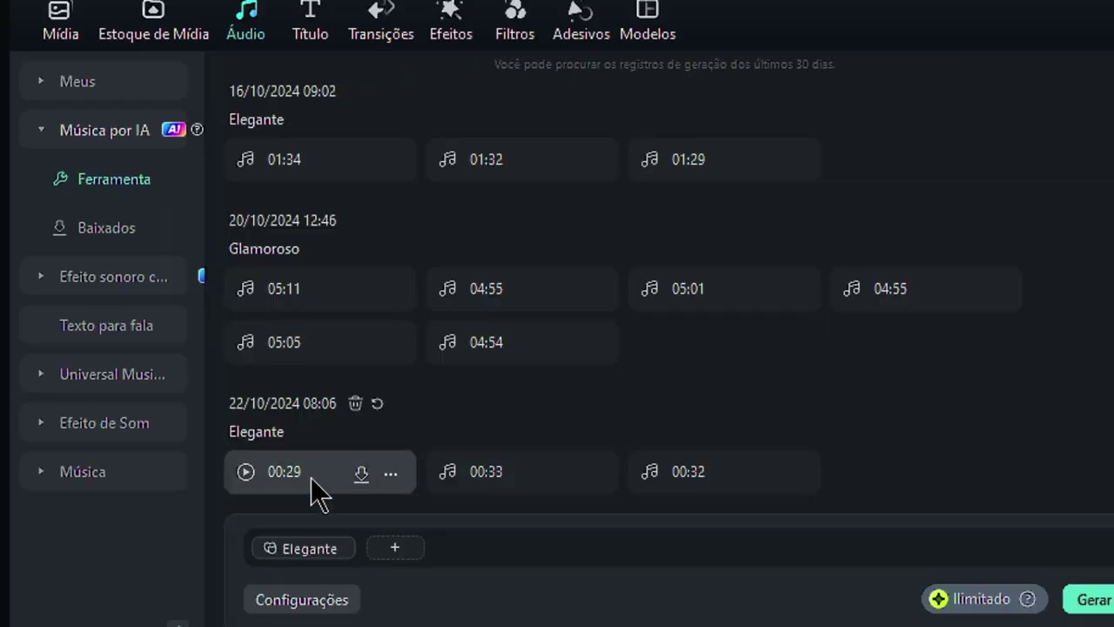
Step: Preview the newly generated 00:29 Elegante song, skipping ahead to about 8 and 17 seconds
click(245, 471)
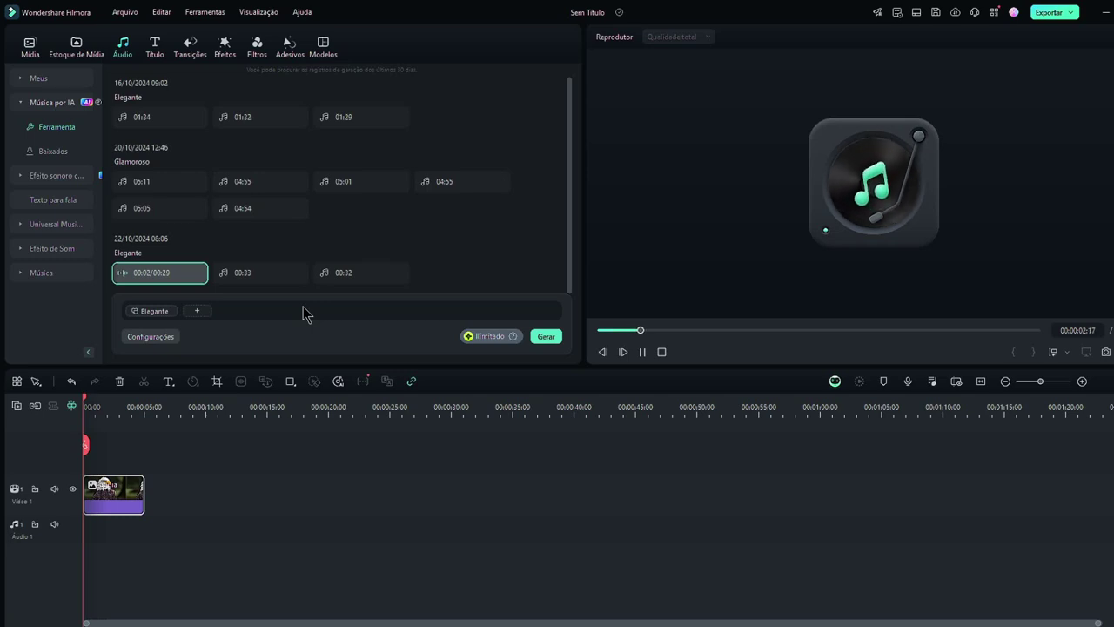
click(721, 335)
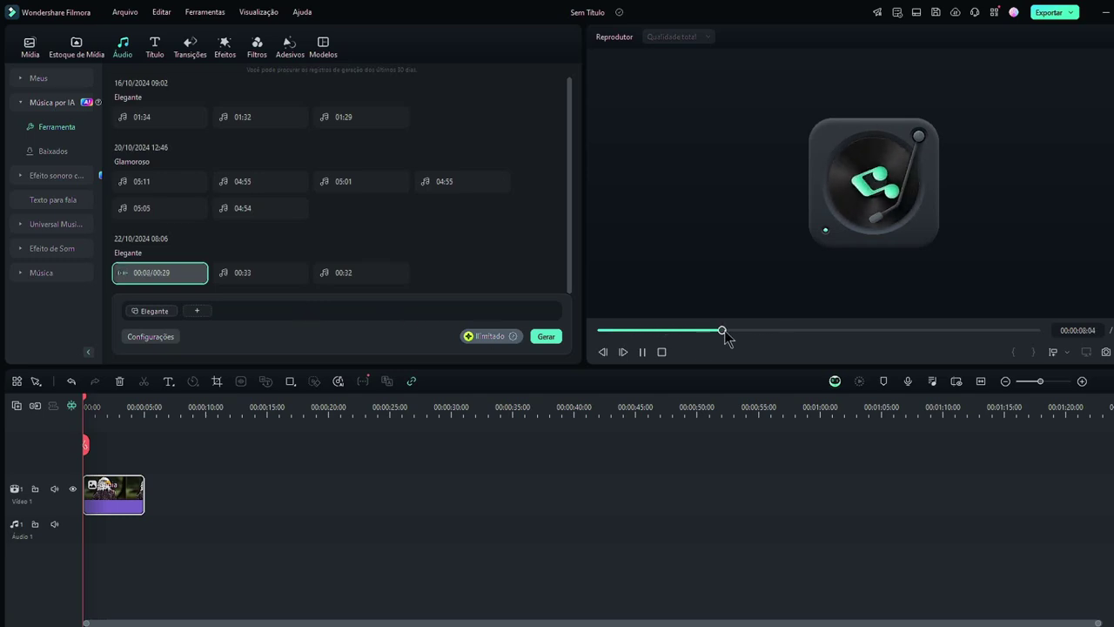
click(860, 341)
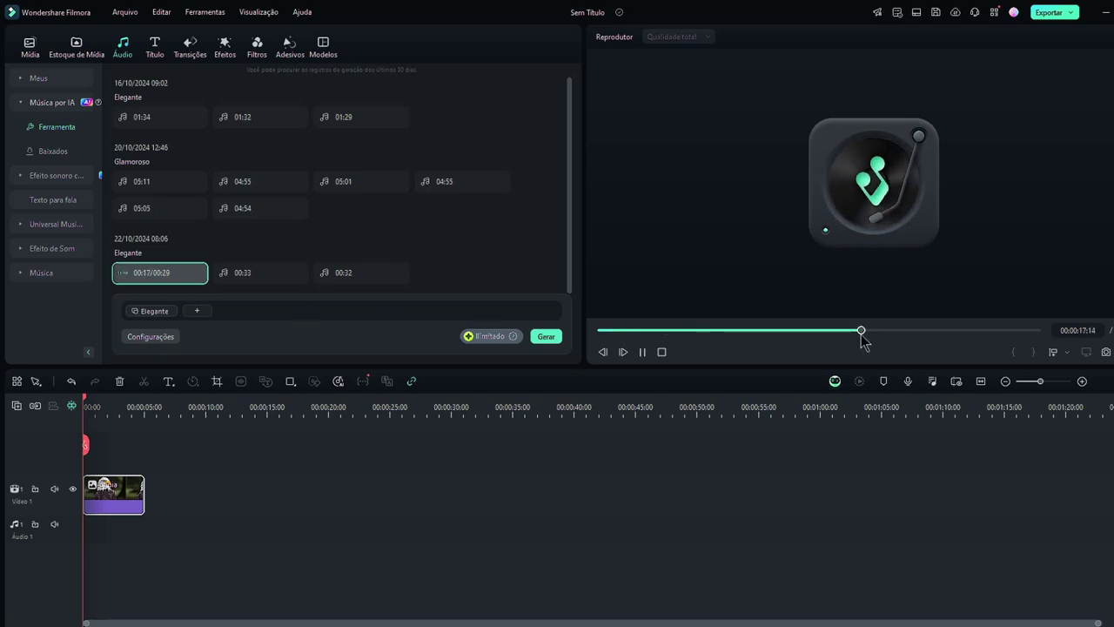
click(645, 353)
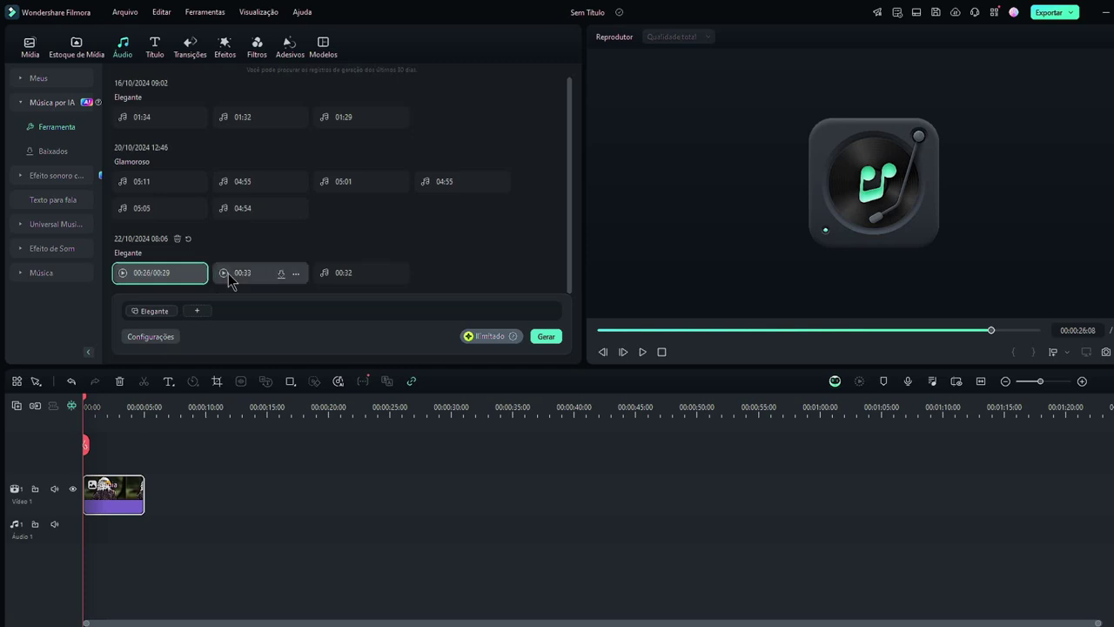
Step: Preview the newly generated 00:33 Elegante song, pausing and resuming it partway through
mouse_move(246, 281)
click(223, 273)
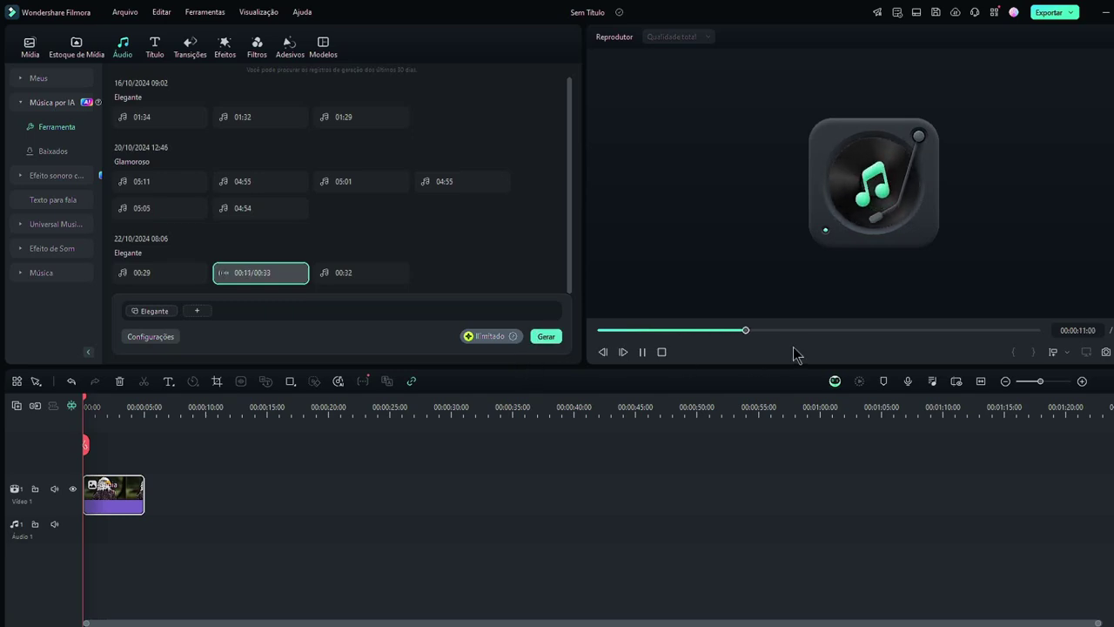
click(641, 353)
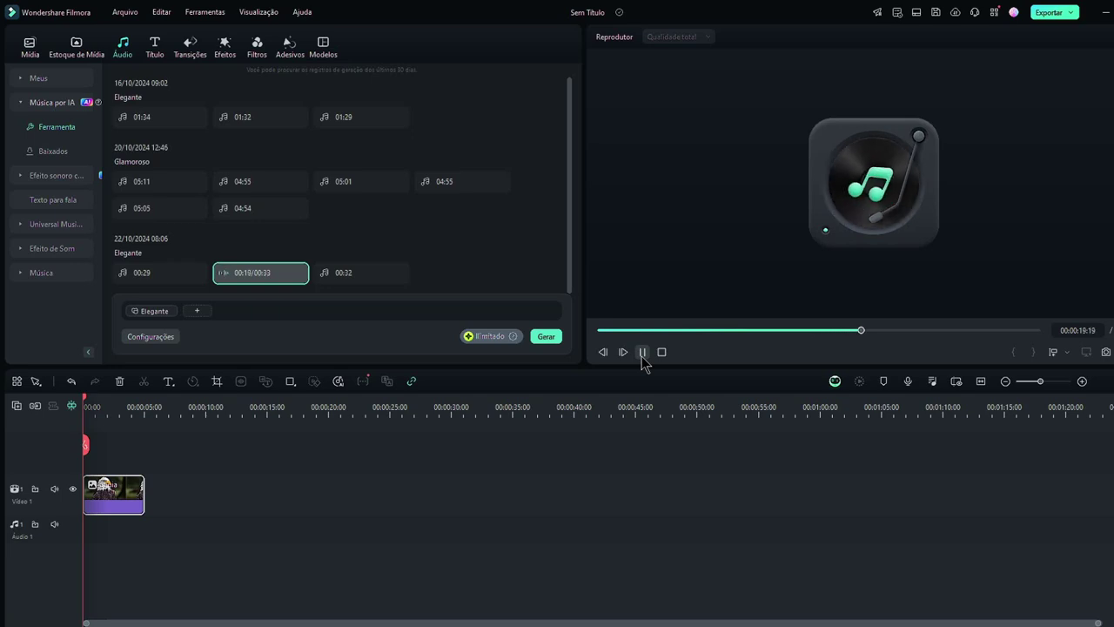
click(642, 355)
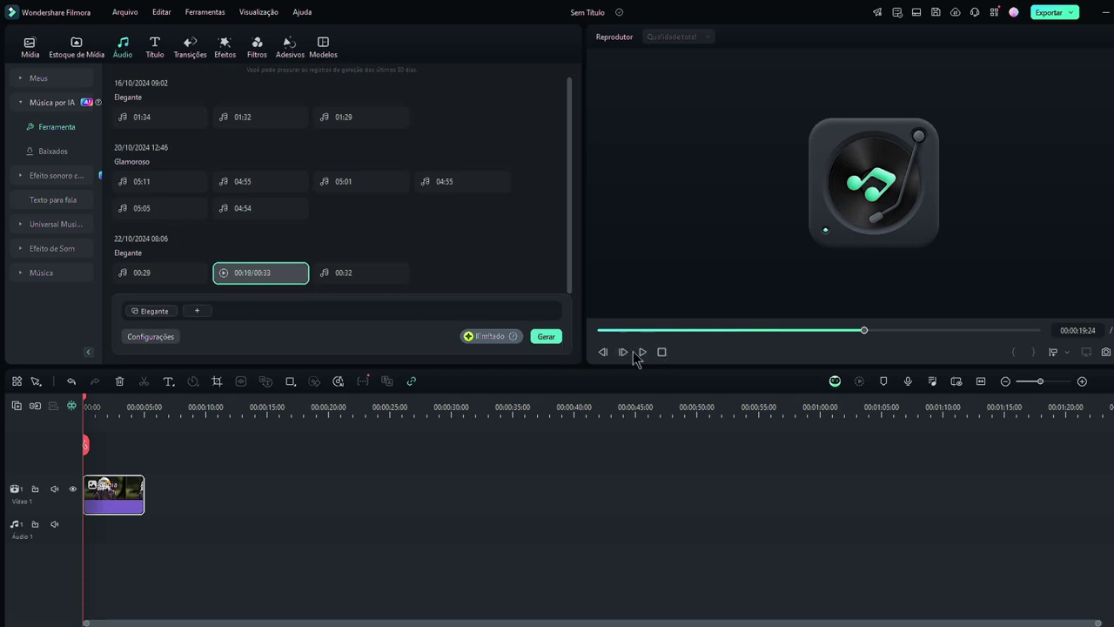
click(641, 352)
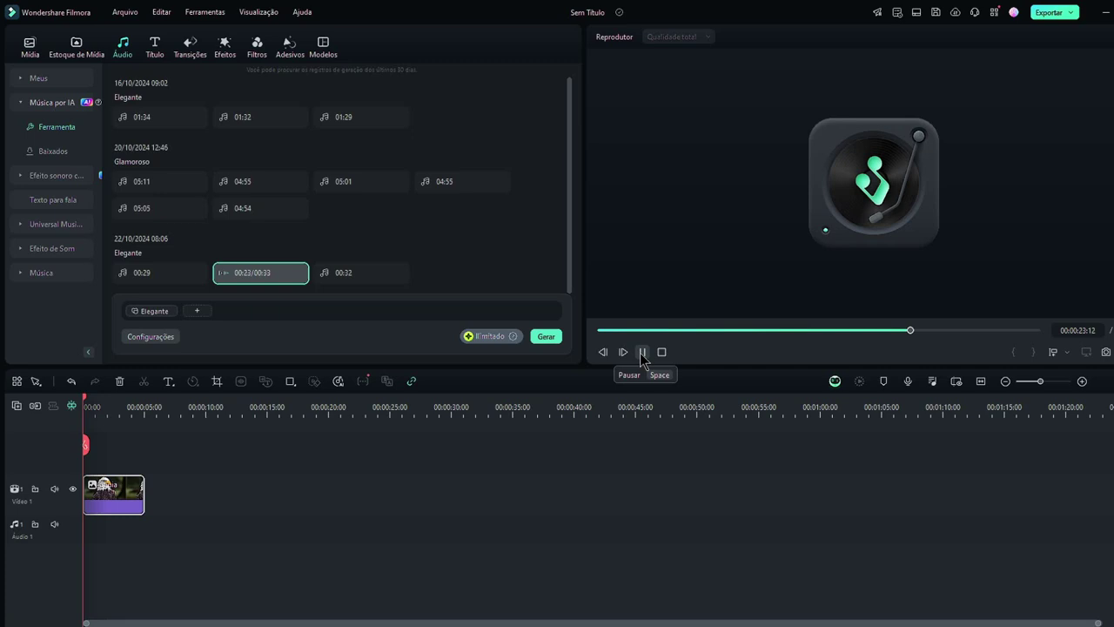
click(642, 352)
Step: Preview the newly generated 00:32 Elegante song, skipping ahead to near its middle
click(325, 275)
click(324, 273)
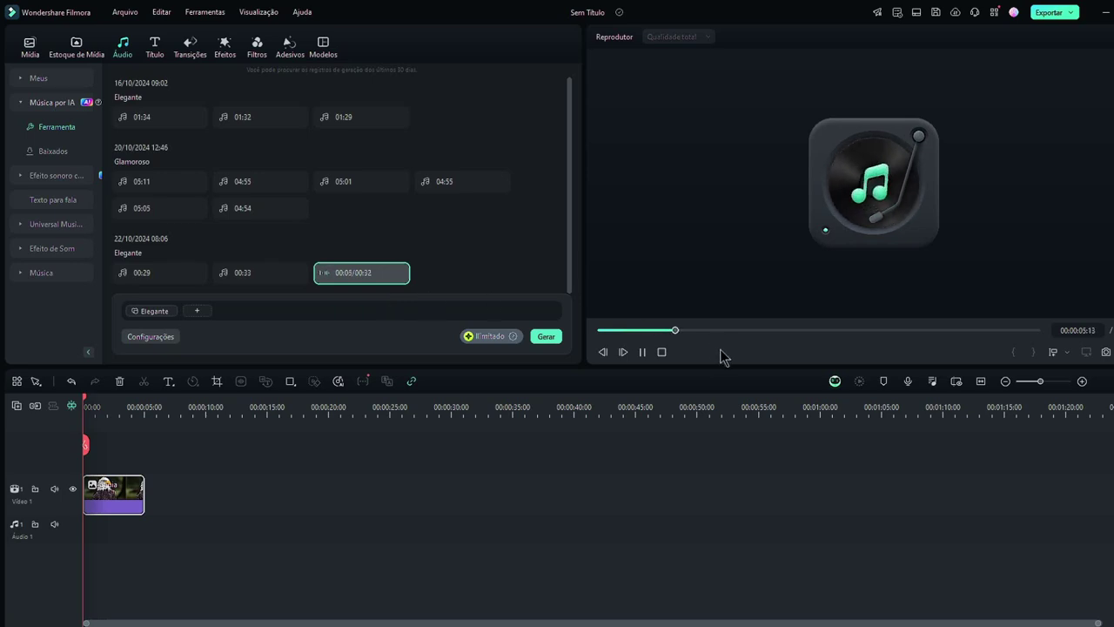
click(800, 330)
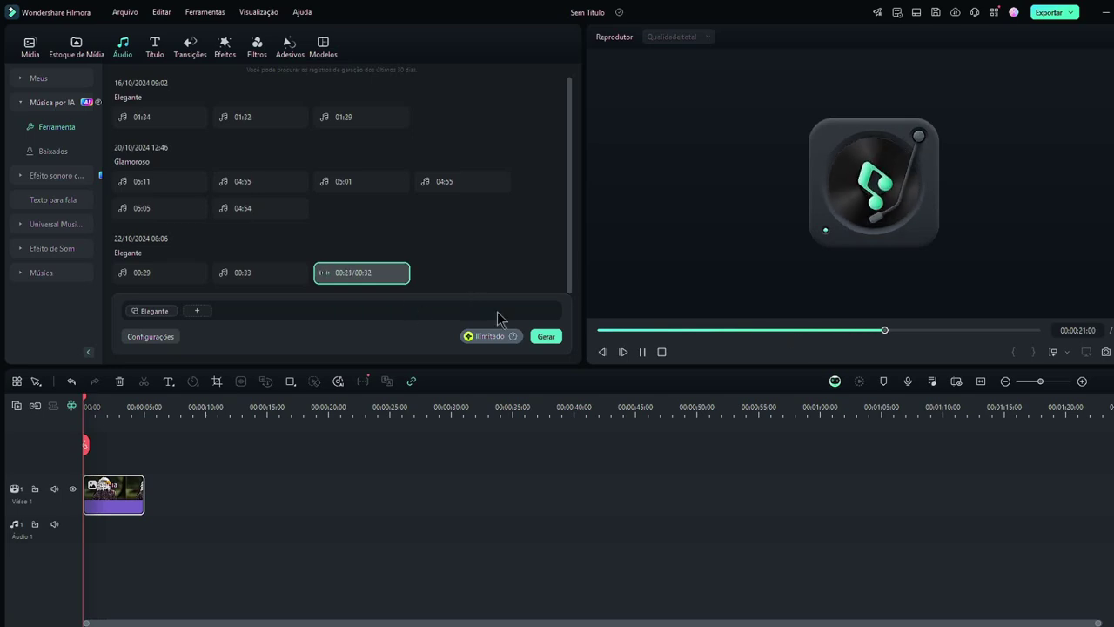
click(643, 352)
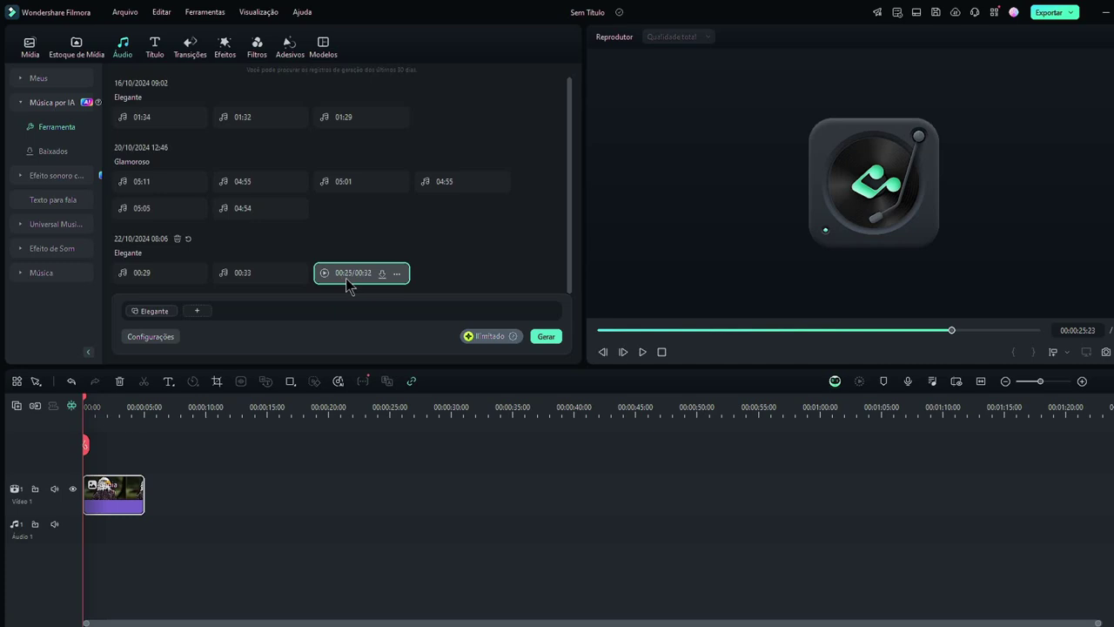
Step: Place the 00:32 Elegante song at the start of Audio 1 and paste six copies end to end after it
drag(352, 275, 111, 532)
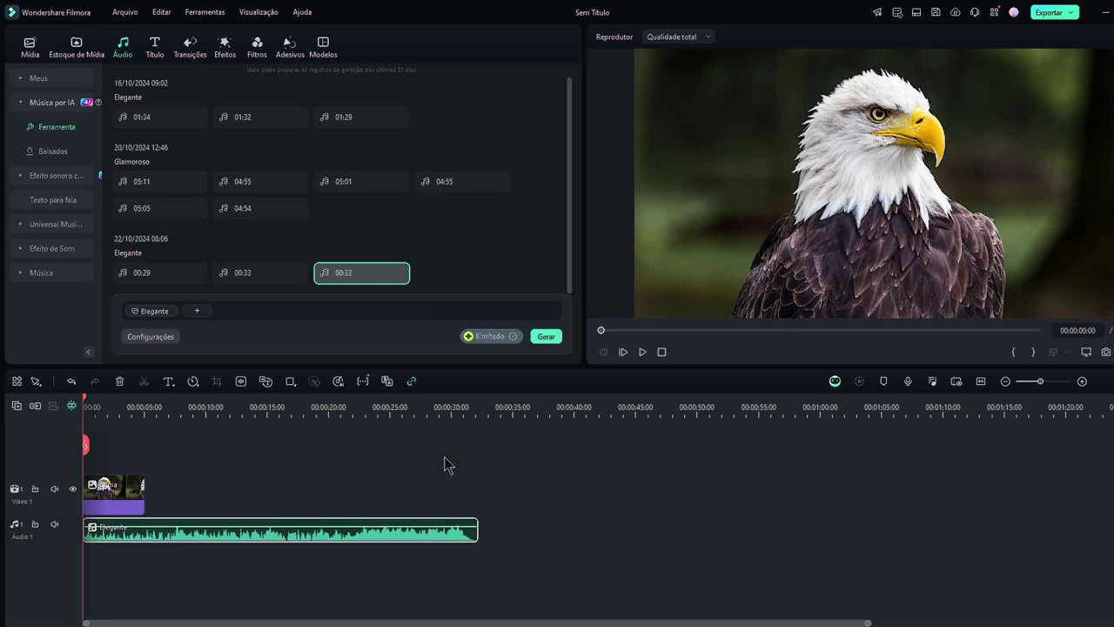
right_click(434, 525)
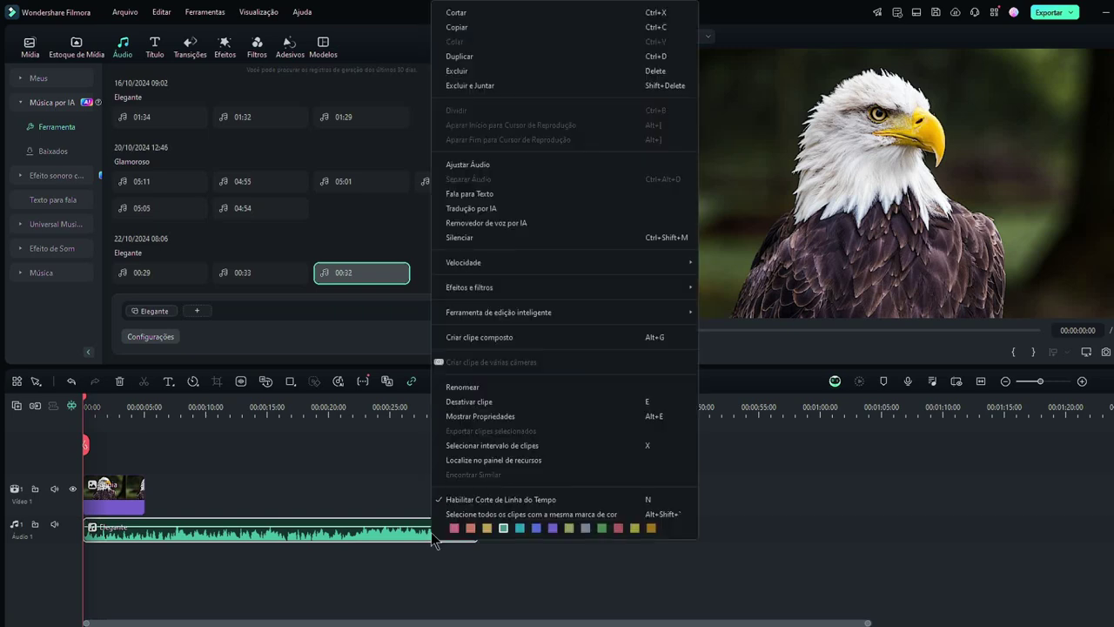
click(461, 35)
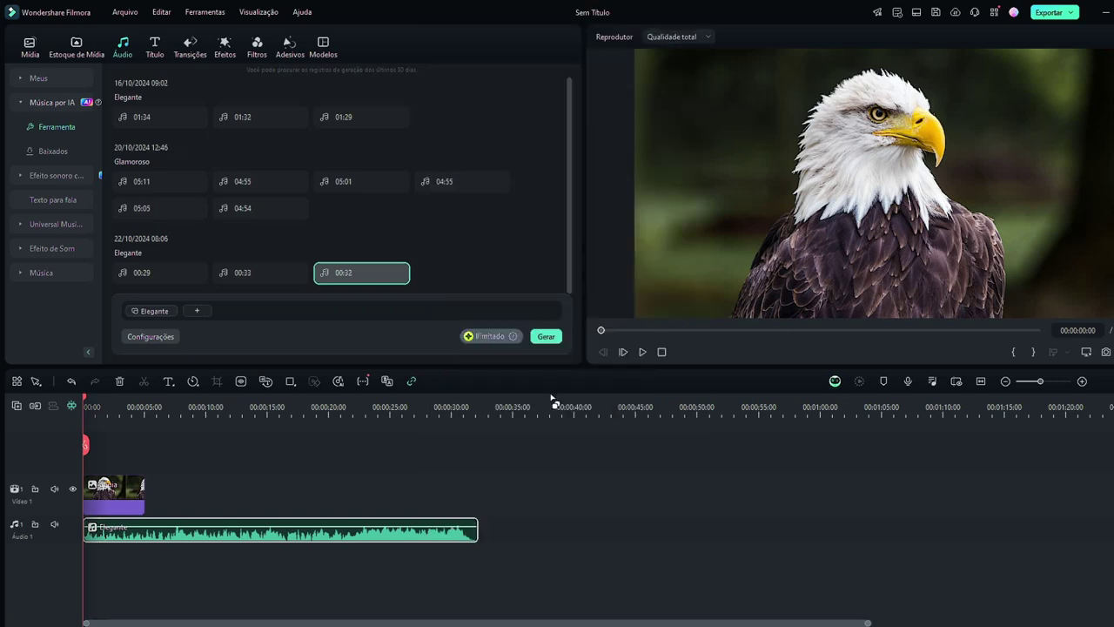
click(484, 407)
drag(483, 446, 478, 446)
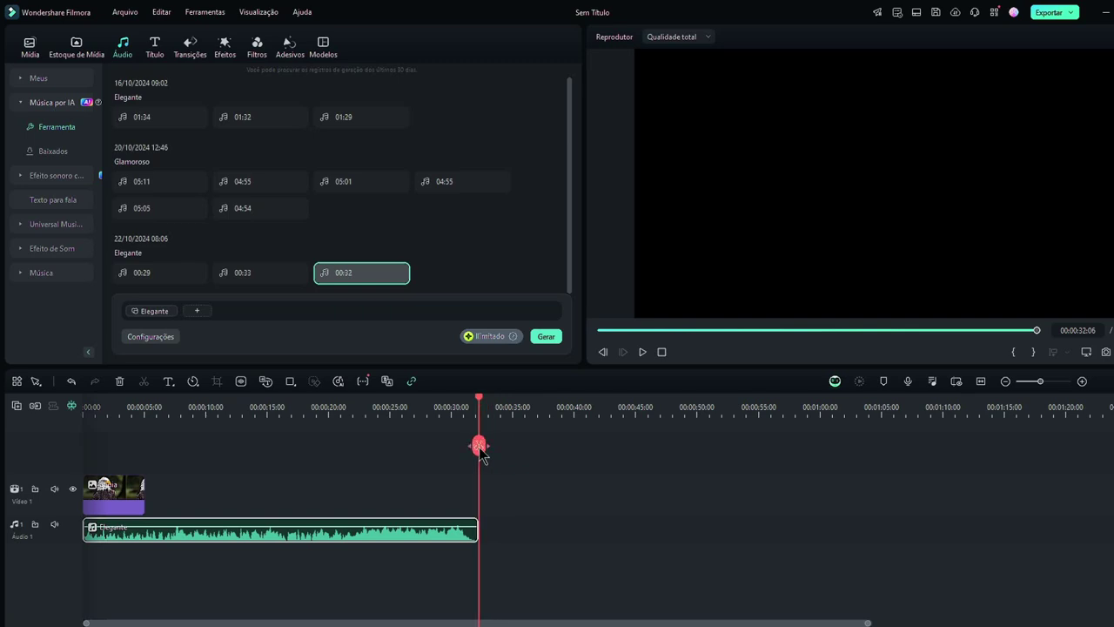
key(ctrl+v)
key(ctrl+v)
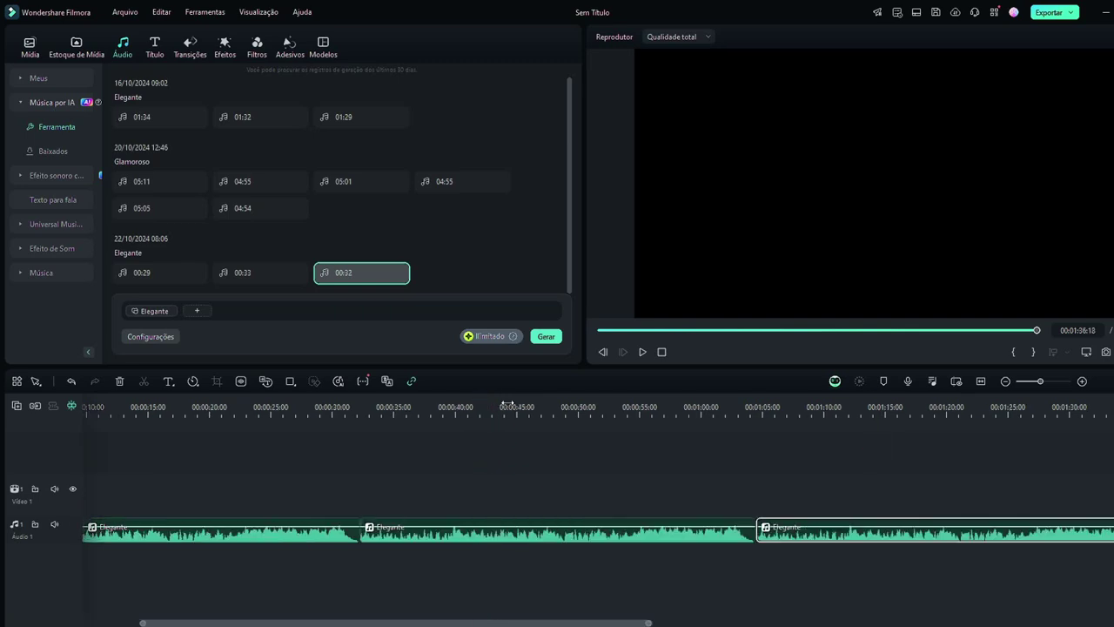
key(ctrl+v)
key(ctrl+v)
key(ctrl+v)
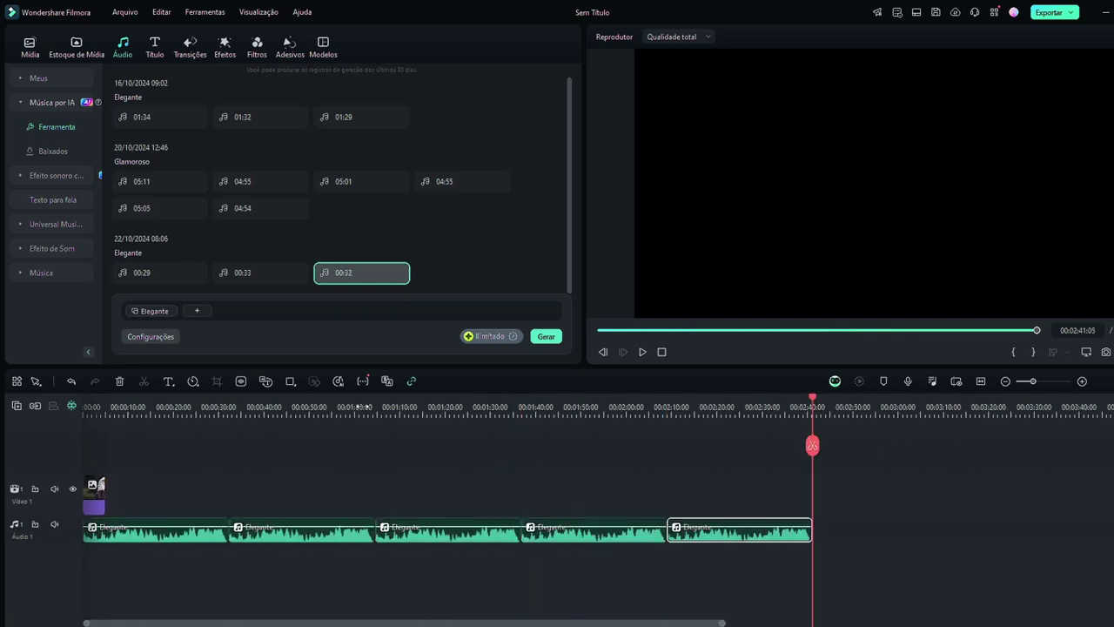
key(ctrl+v)
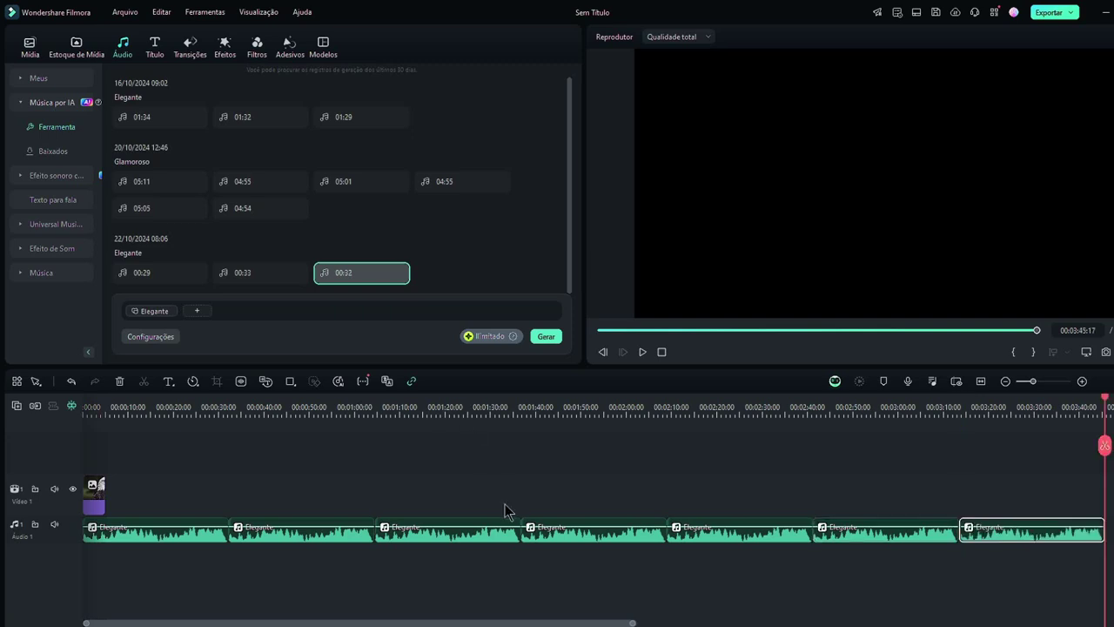
Step: Extend the eagle image clip to the end of the music and play the timeline from about 3:01
drag(105, 496, 1105, 474)
click(905, 416)
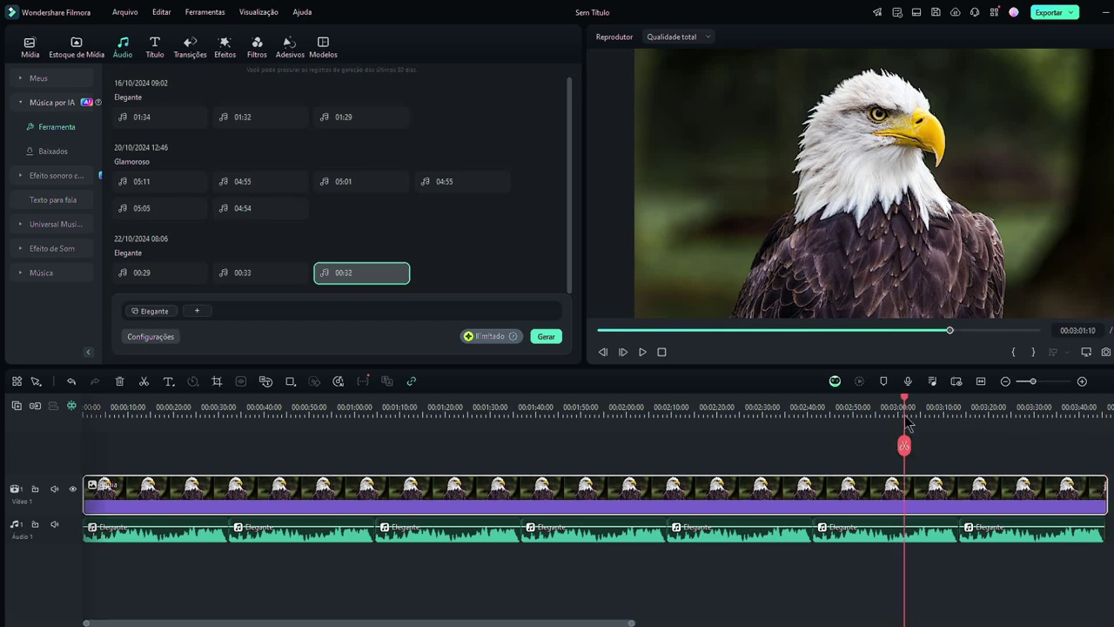
key(space)
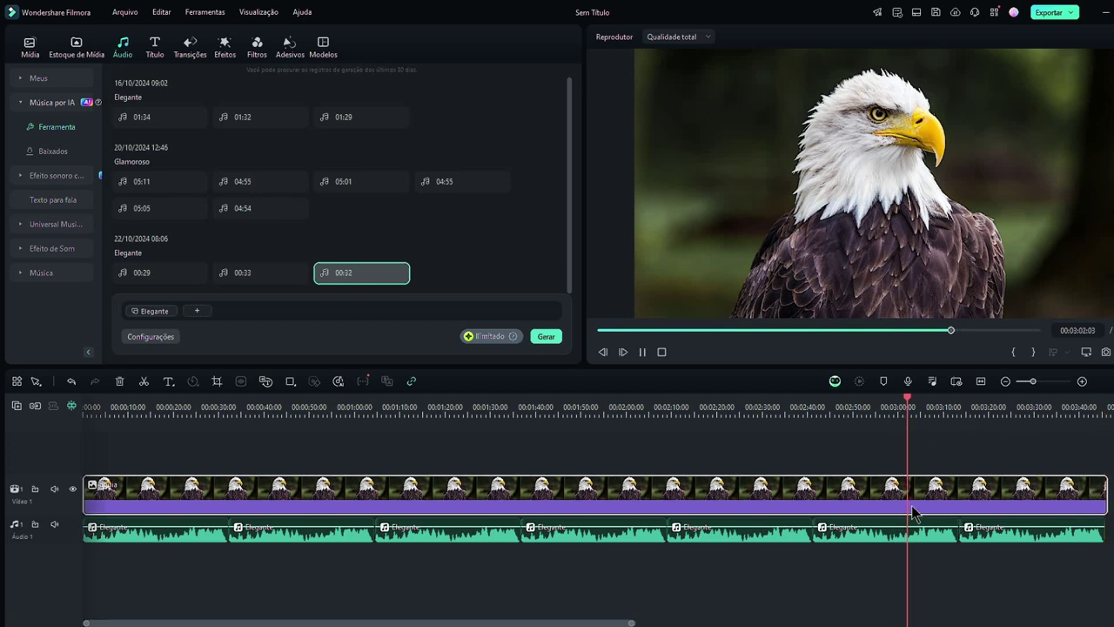
key(space)
Step: Lower the sixth Elegante clip's volume to -15.00 dB and play it back briefly
click(925, 527)
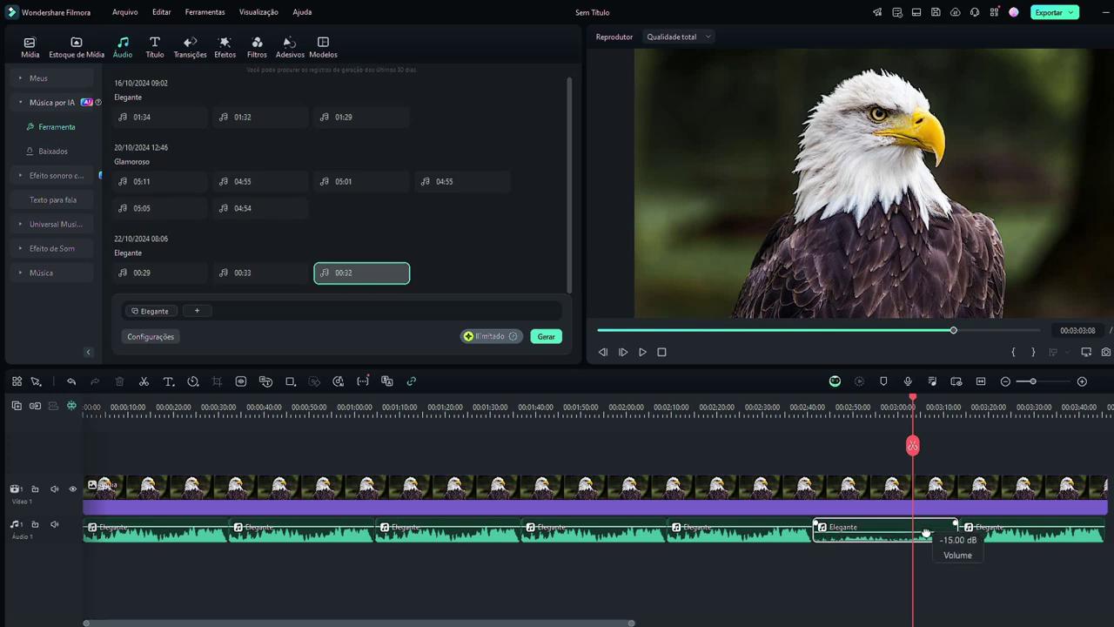
key(space)
key(space)
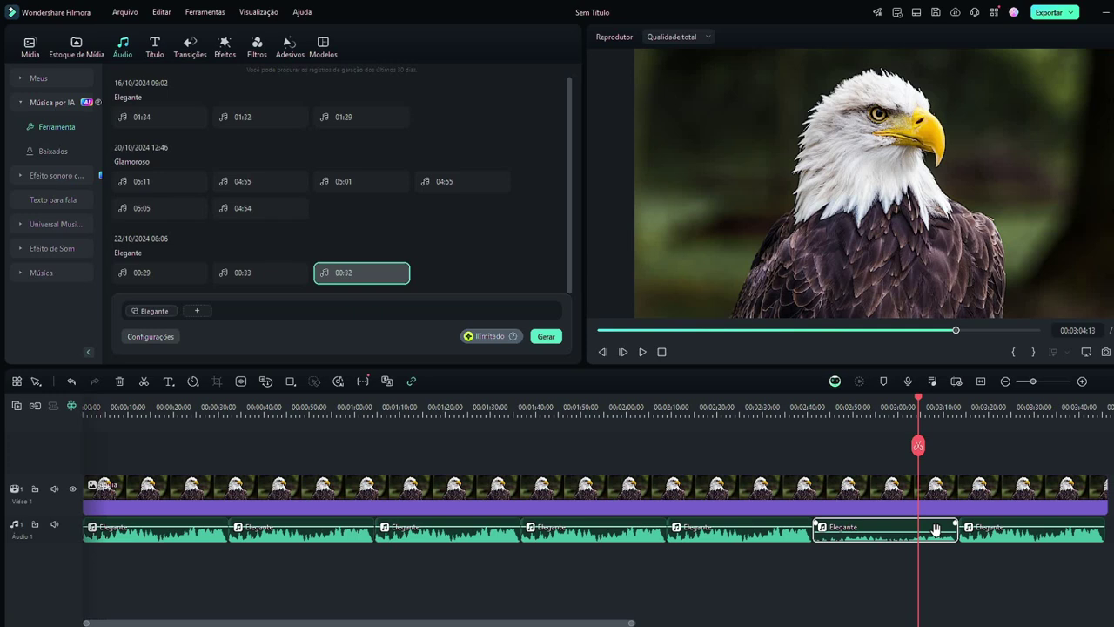
Step: Lower the fifth Elegante clip's volume to about -13 dB and play it back from about 2:24
click(748, 531)
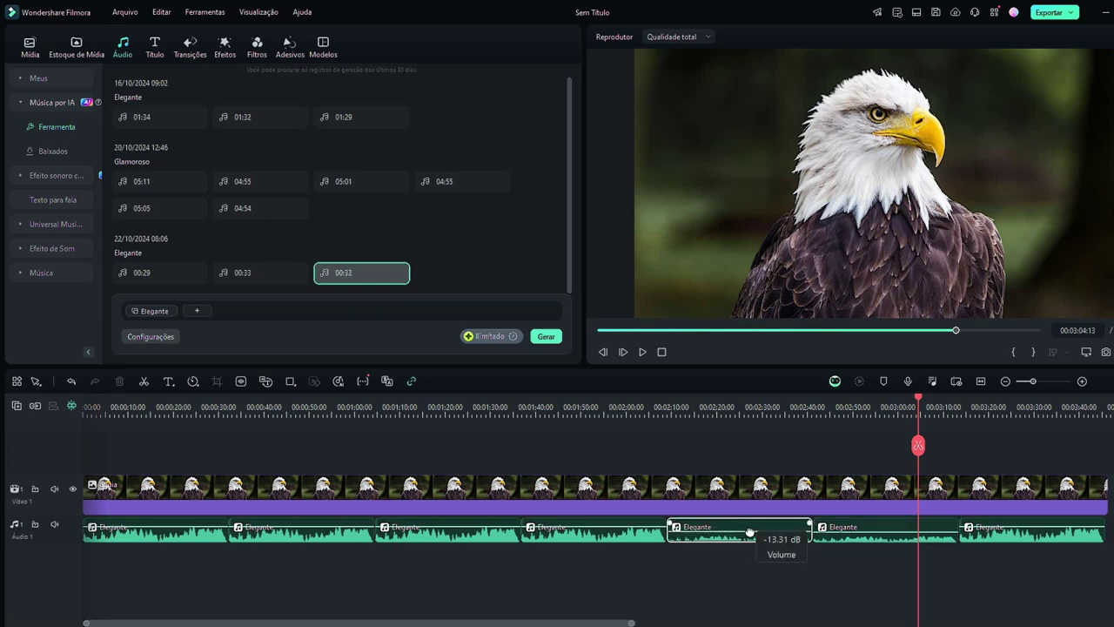
click(737, 409)
key(space)
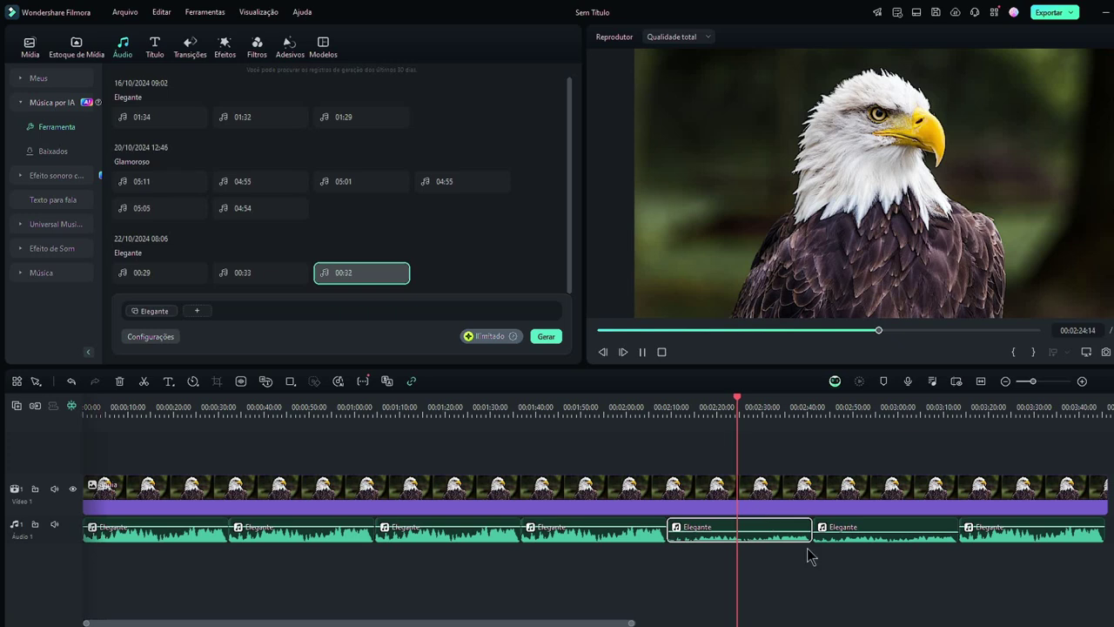
key(space)
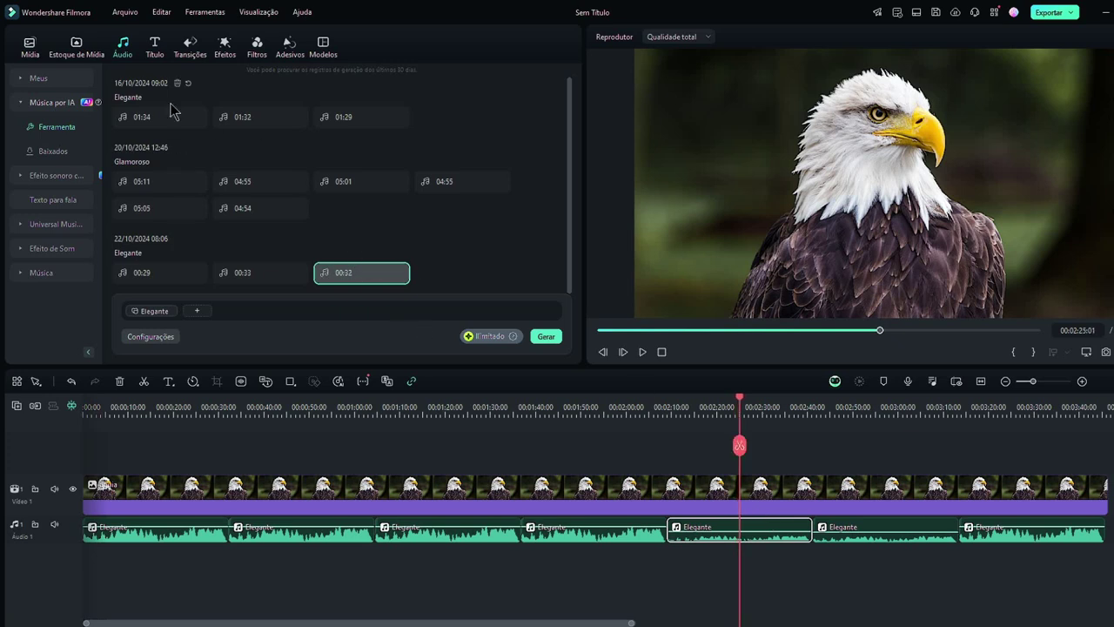
Step: Add the Terror theme tag to the AI music prompt and remove the Elegante mood tag
click(61, 103)
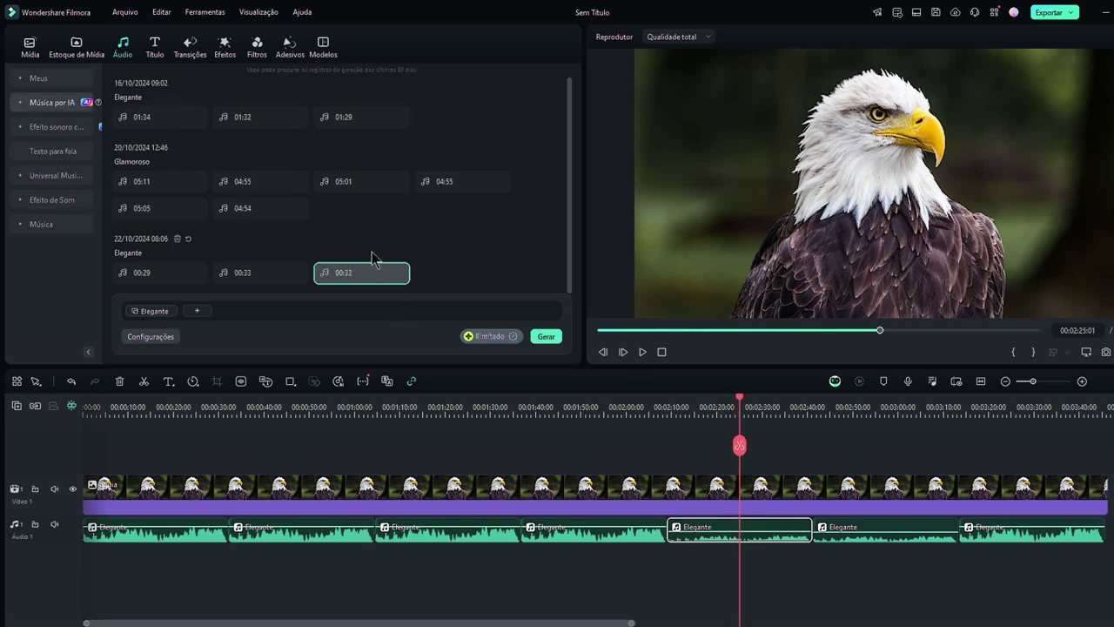
click(197, 312)
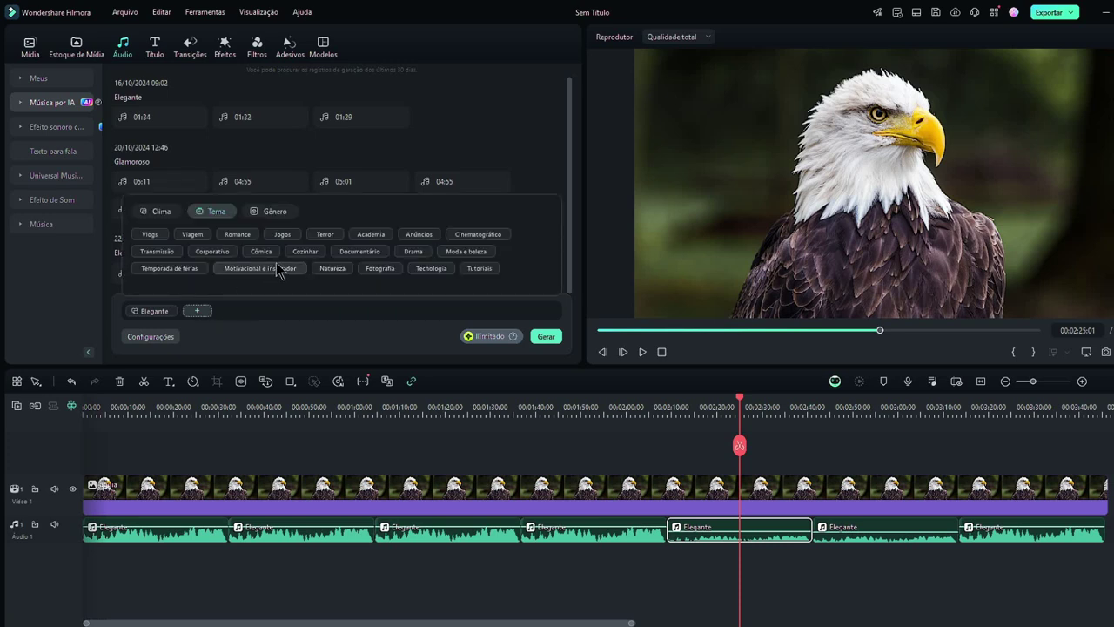
click(325, 233)
click(155, 311)
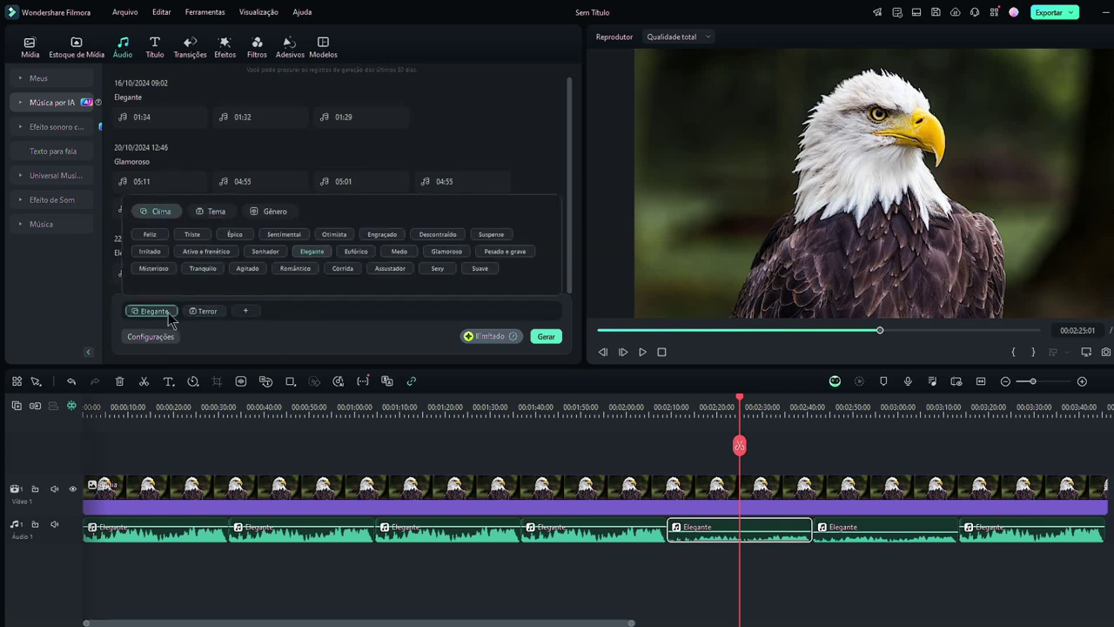
click(176, 307)
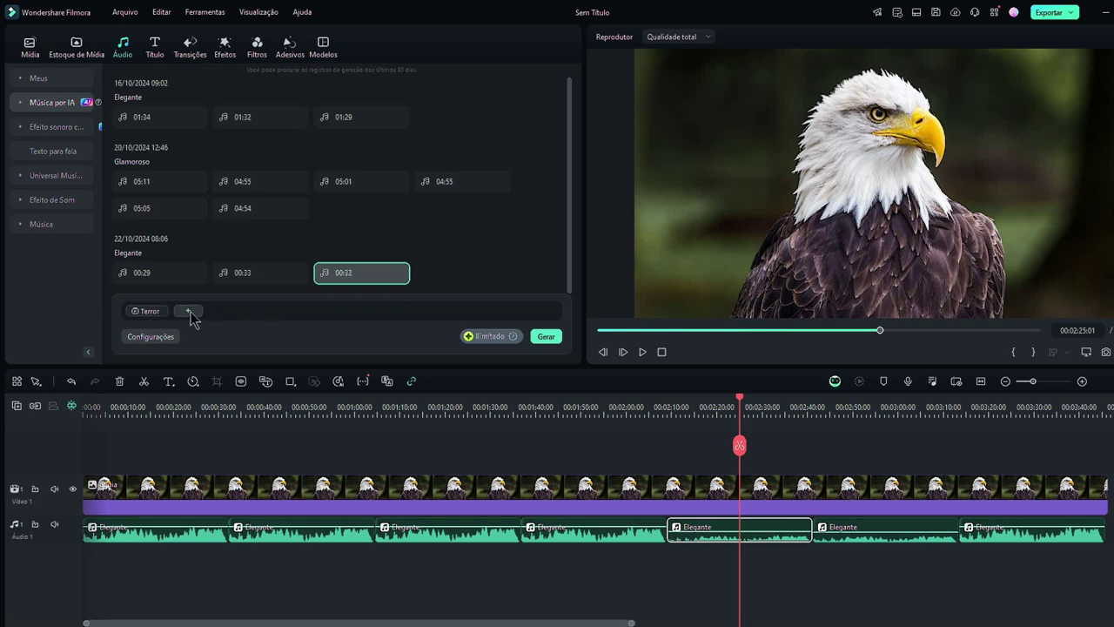
click(187, 310)
click(247, 270)
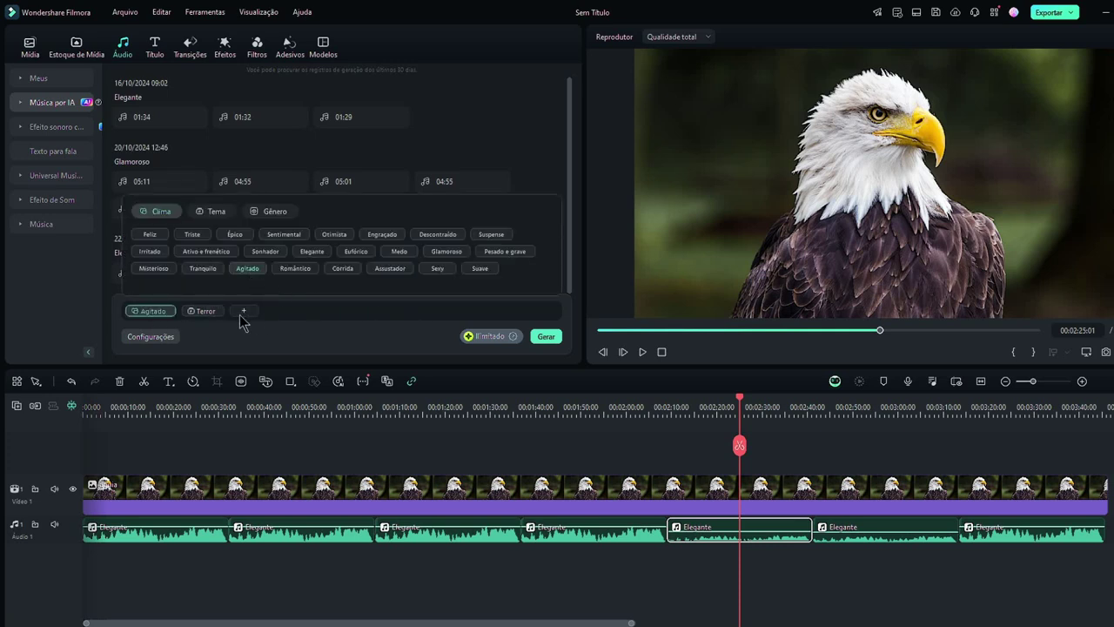
click(174, 308)
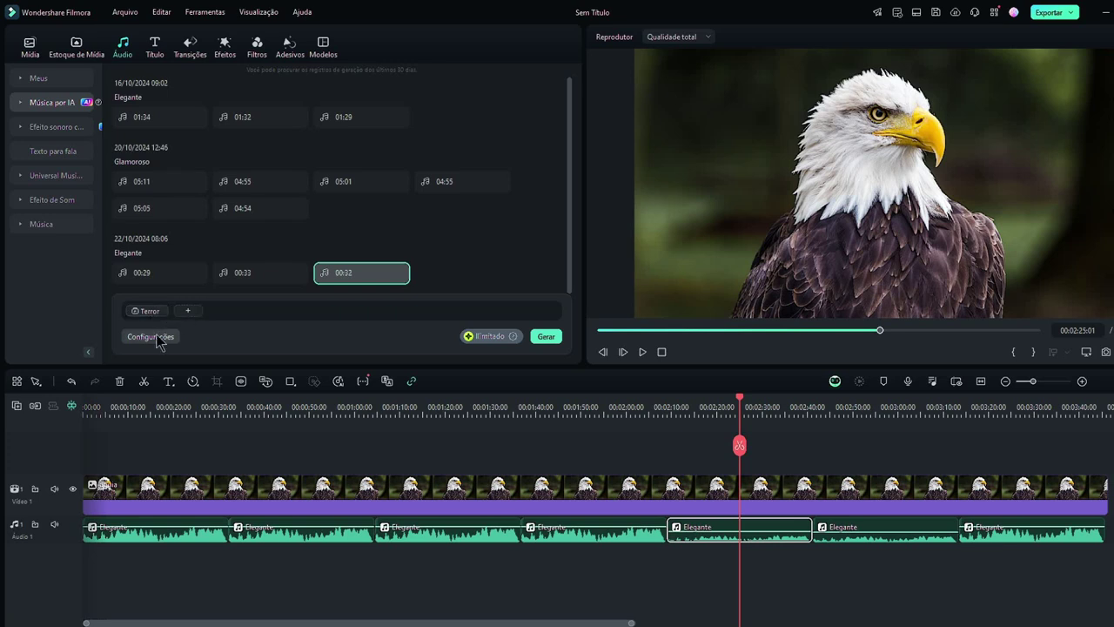
Step: Set the song duration to 00:29 with three songs per generation, and generate the Terror music
click(154, 336)
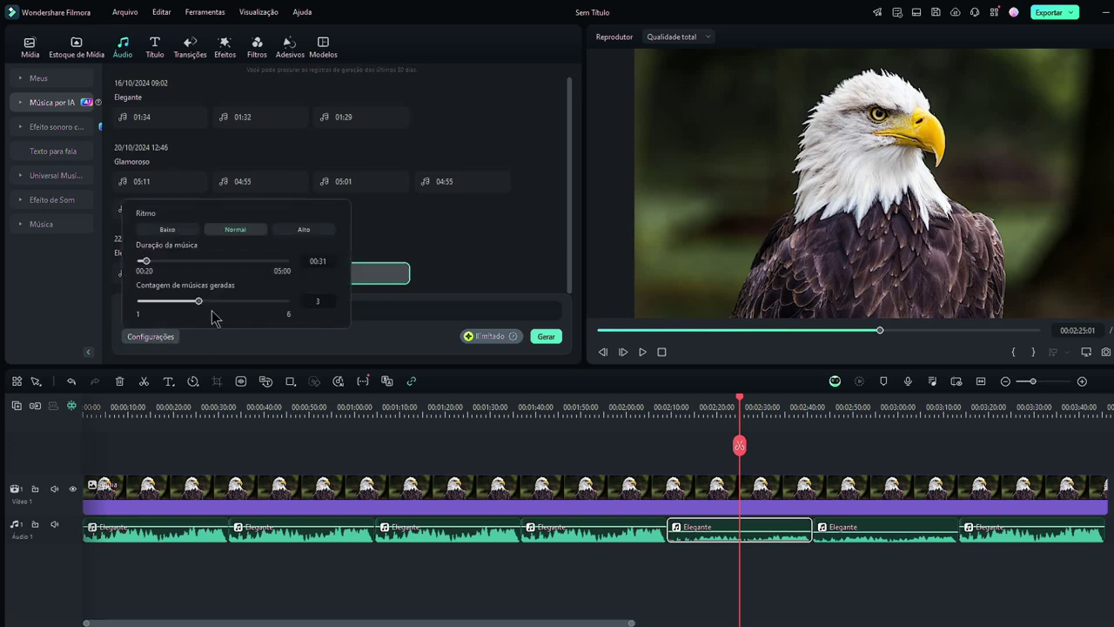
mouse_move(199, 301)
mouse_down()
mouse_move(294, 307)
mouse_move(200, 309)
mouse_up()
mouse_move(145, 261)
mouse_down()
mouse_move(298, 267)
mouse_move(148, 276)
mouse_up()
click(546, 338)
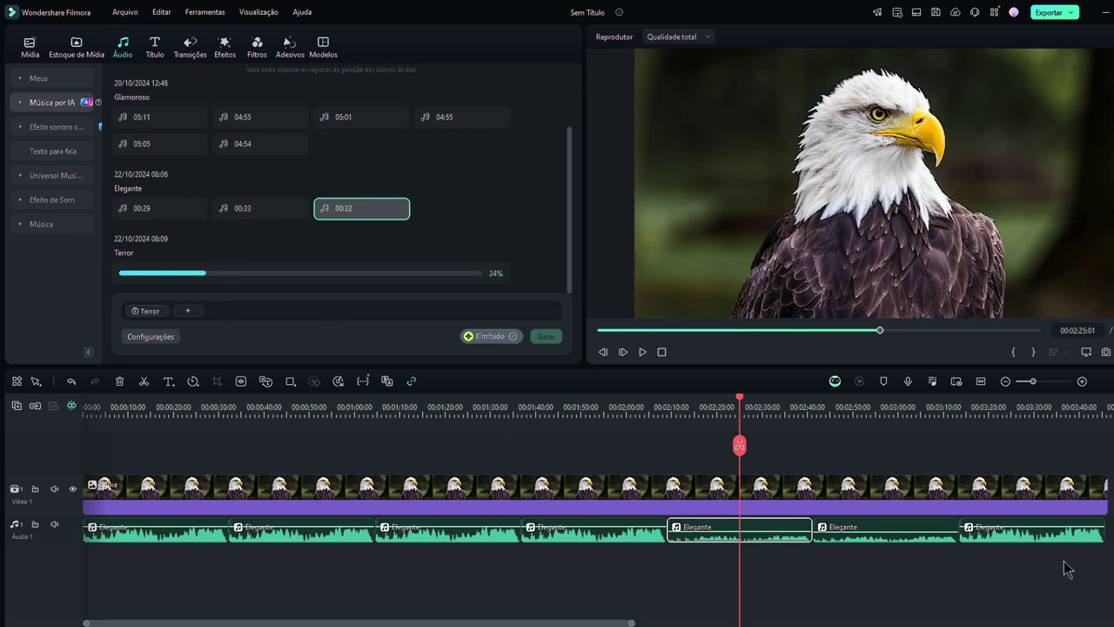
Step: Delete all Elegante clips from Audio 1 and shorten the eagle image clip to about 27 seconds
drag(1066, 557, 92, 526)
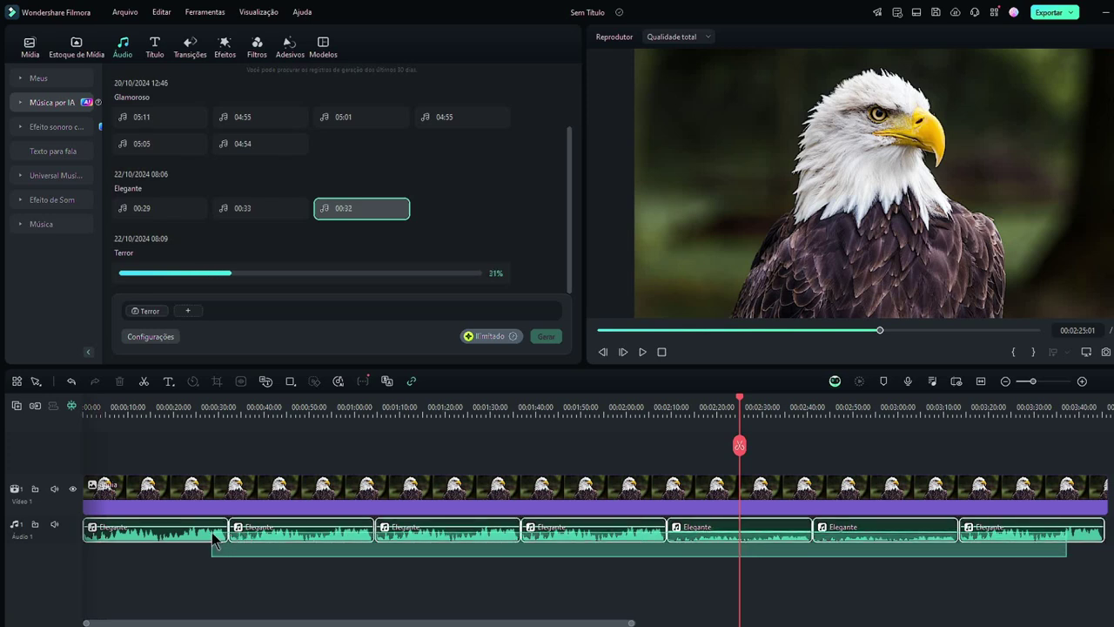
key(Delete)
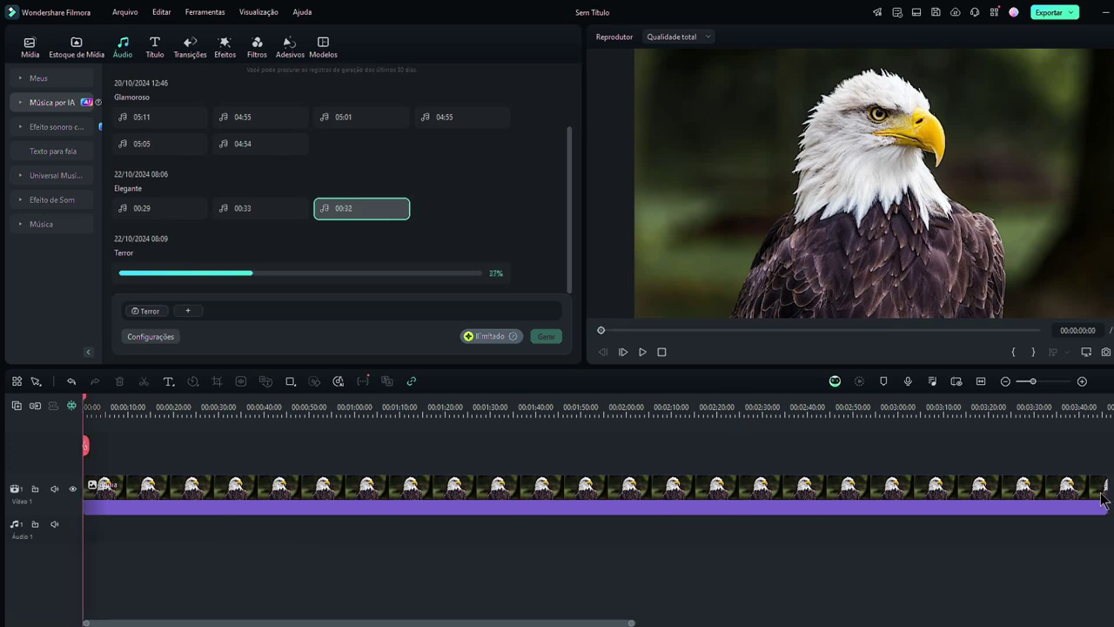
drag(1105, 501, 207, 500)
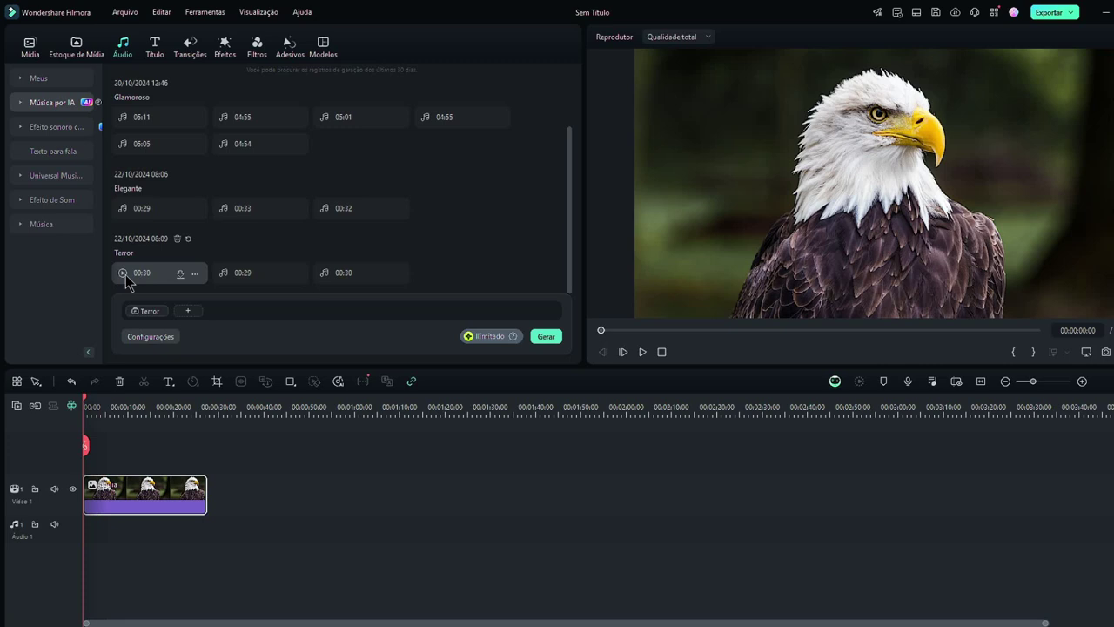
Step: Preview the first generated Terror song up to about its halfway point
click(122, 273)
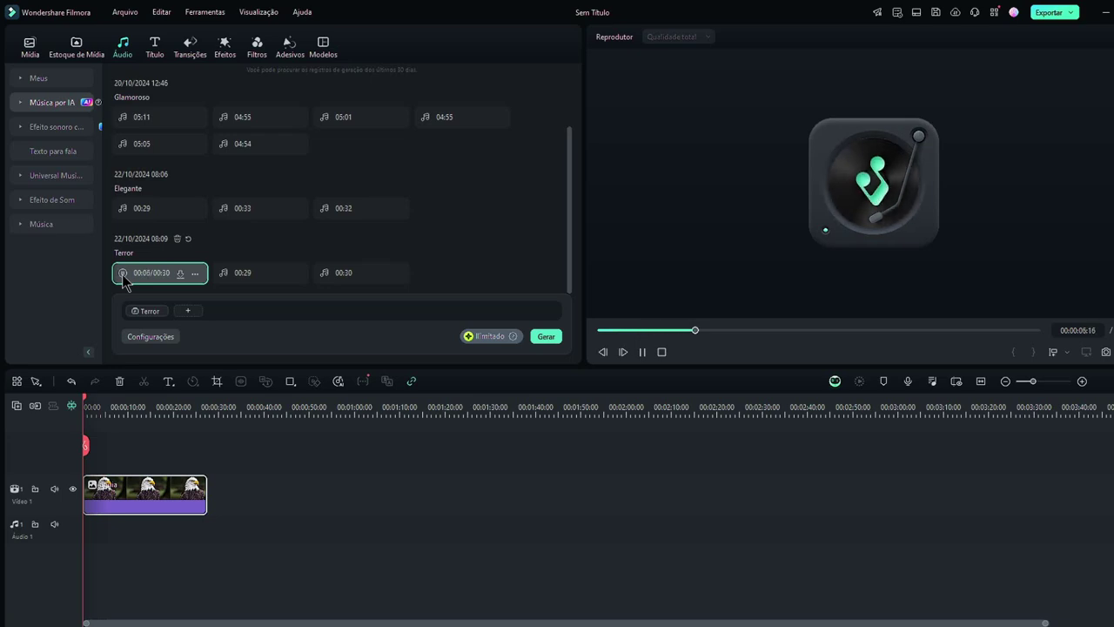
click(122, 274)
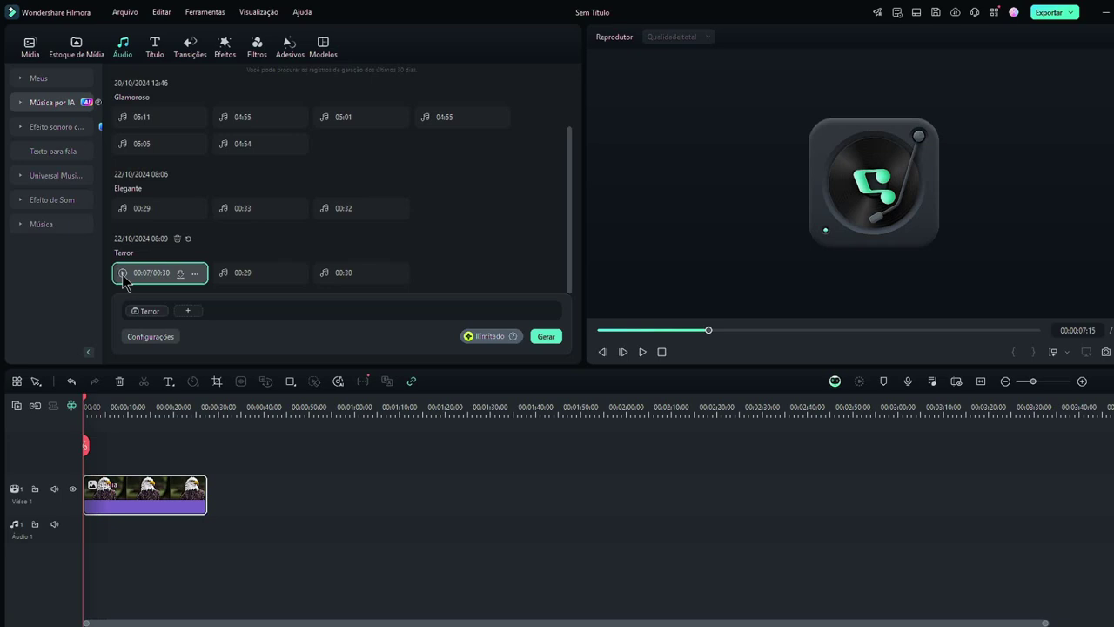
click(122, 273)
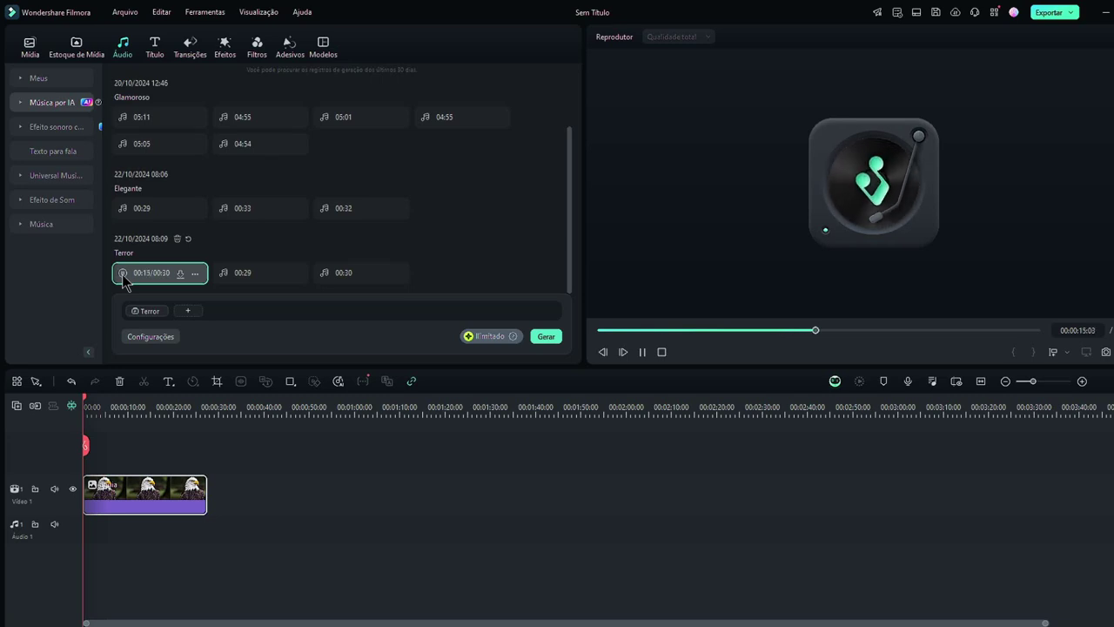
click(122, 273)
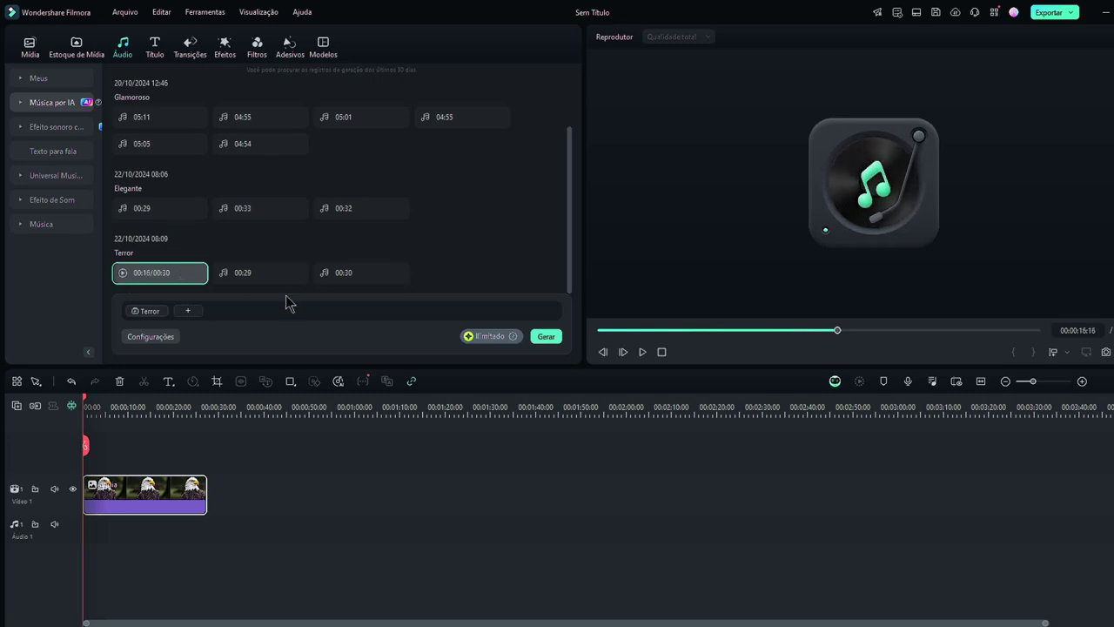
Step: Preview the second generated Terror song, the 00:29 one, to about 19 seconds
click(226, 277)
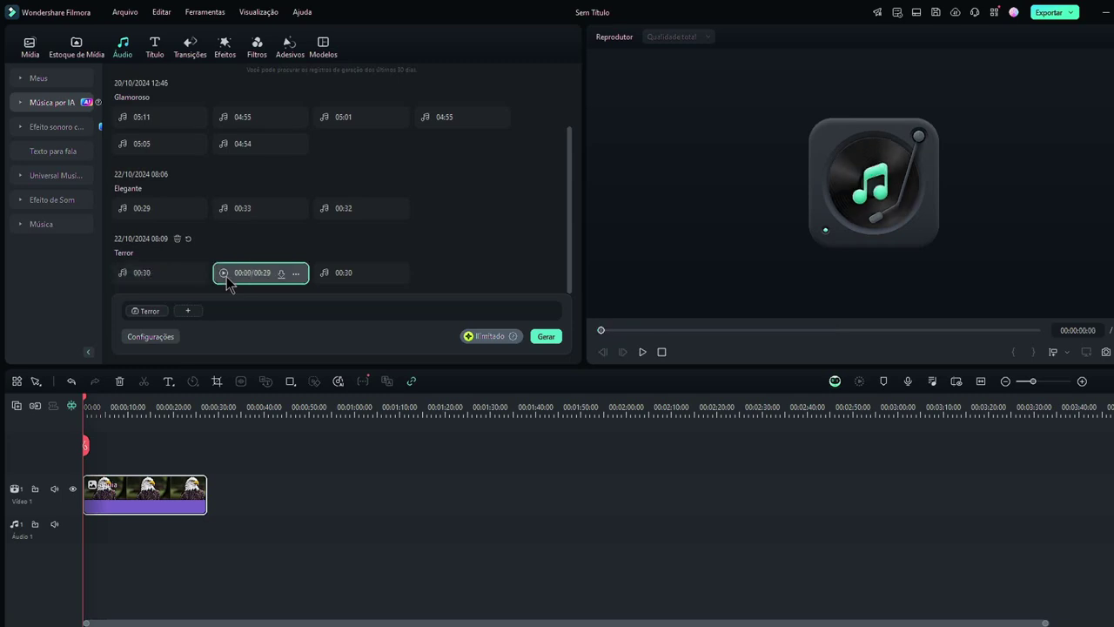
click(225, 274)
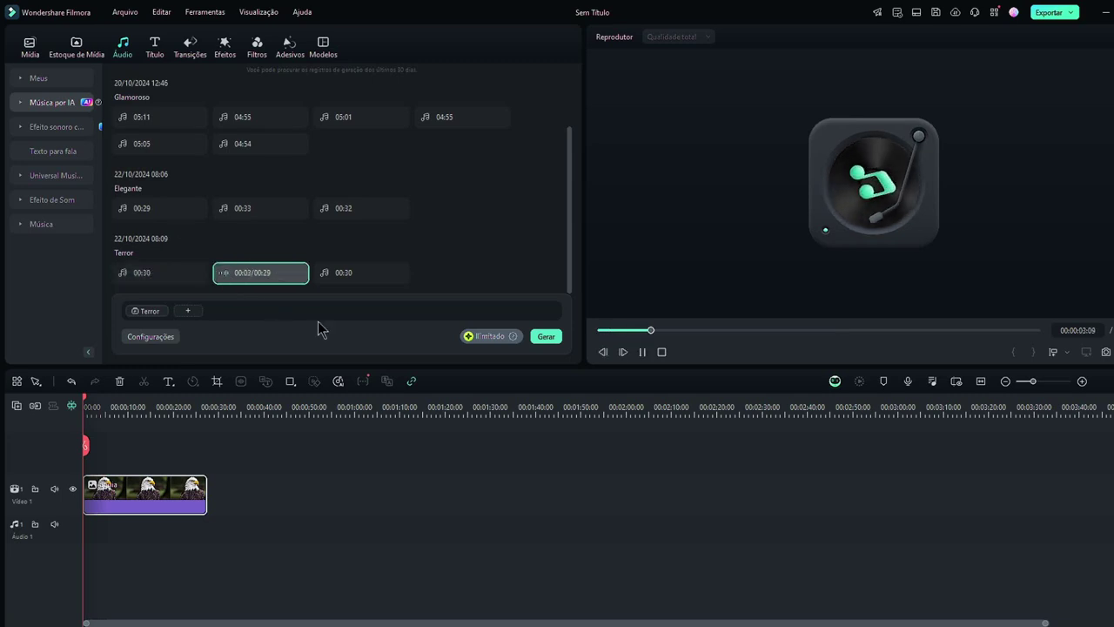
click(223, 273)
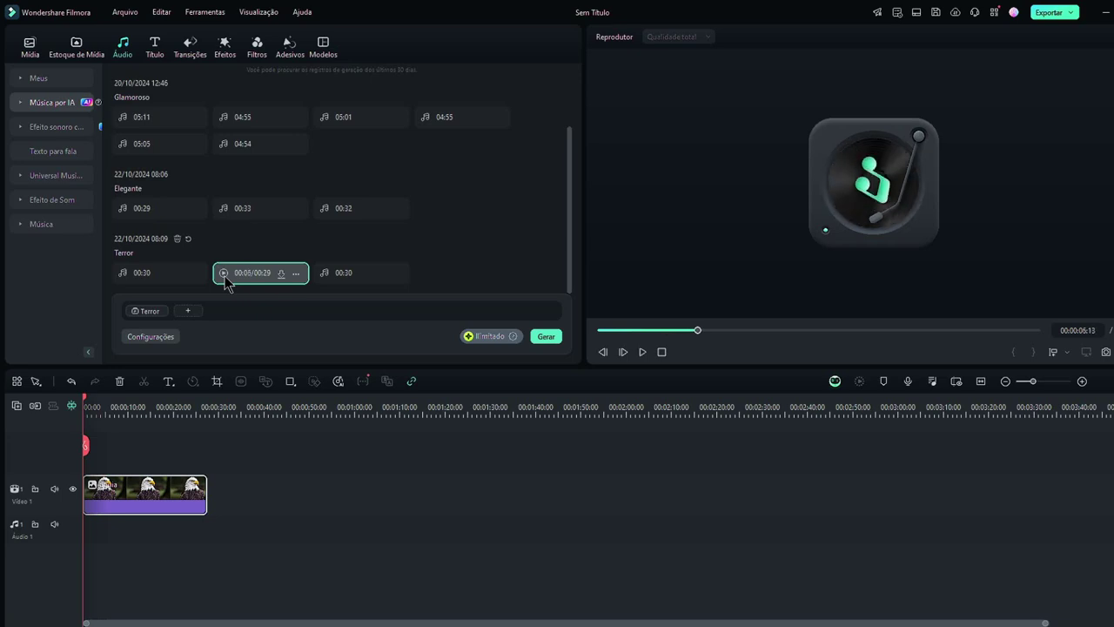
click(223, 273)
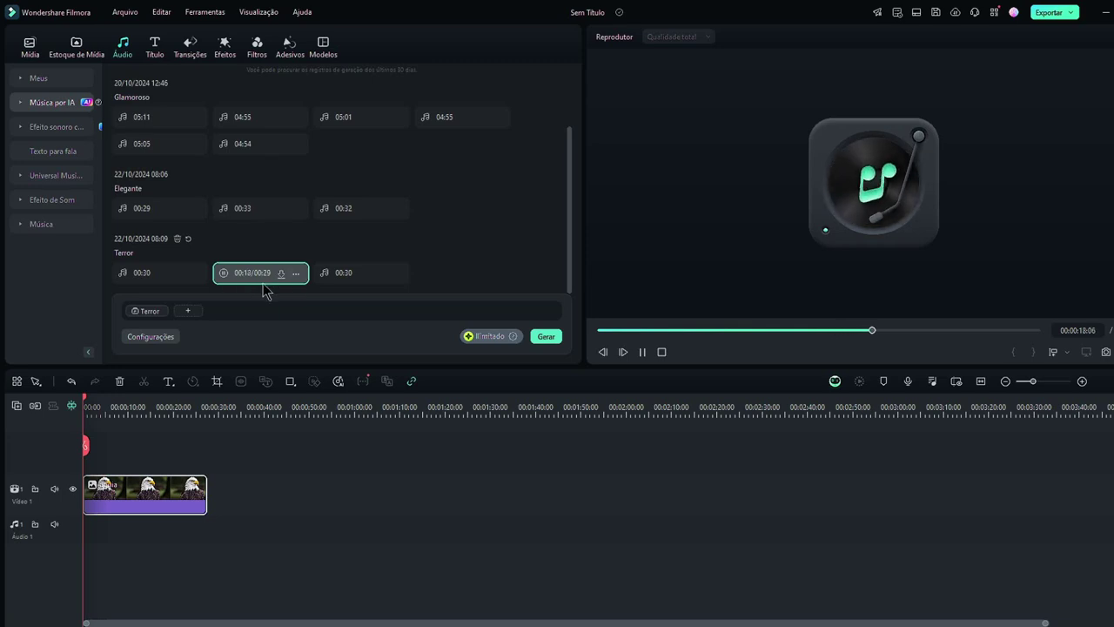
click(224, 273)
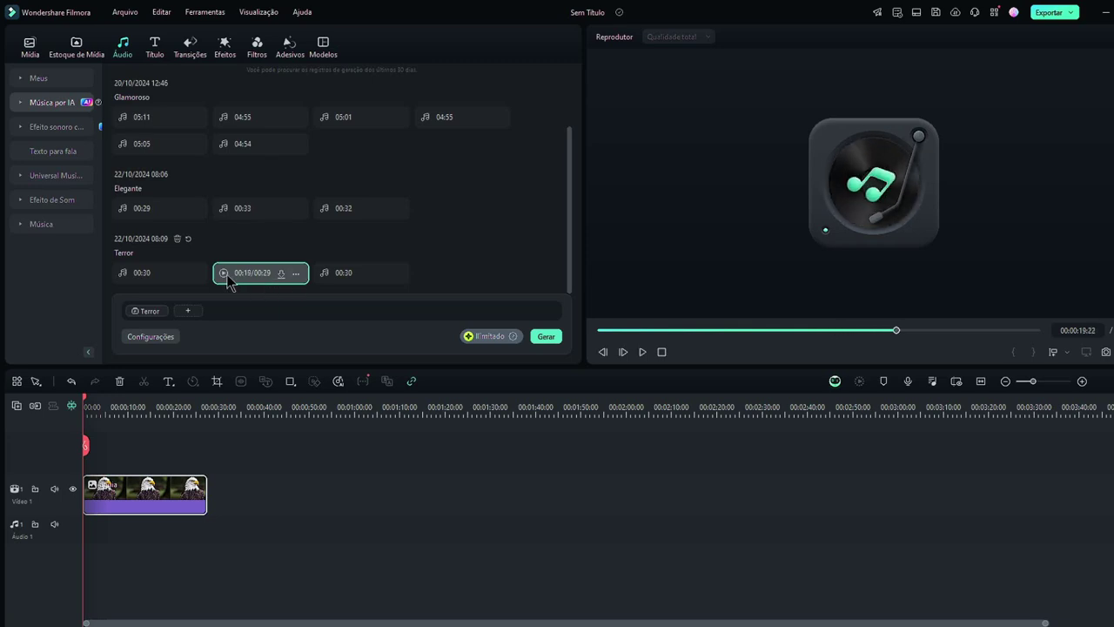
Step: Preview the third generated Terror song for about 7 seconds
click(324, 279)
click(324, 277)
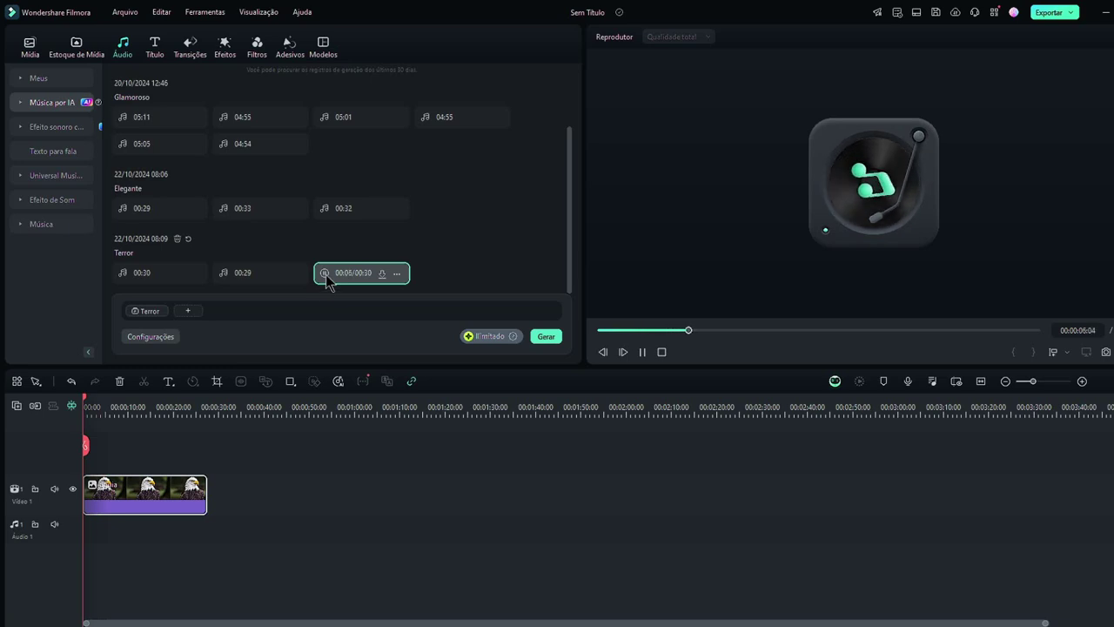
click(324, 273)
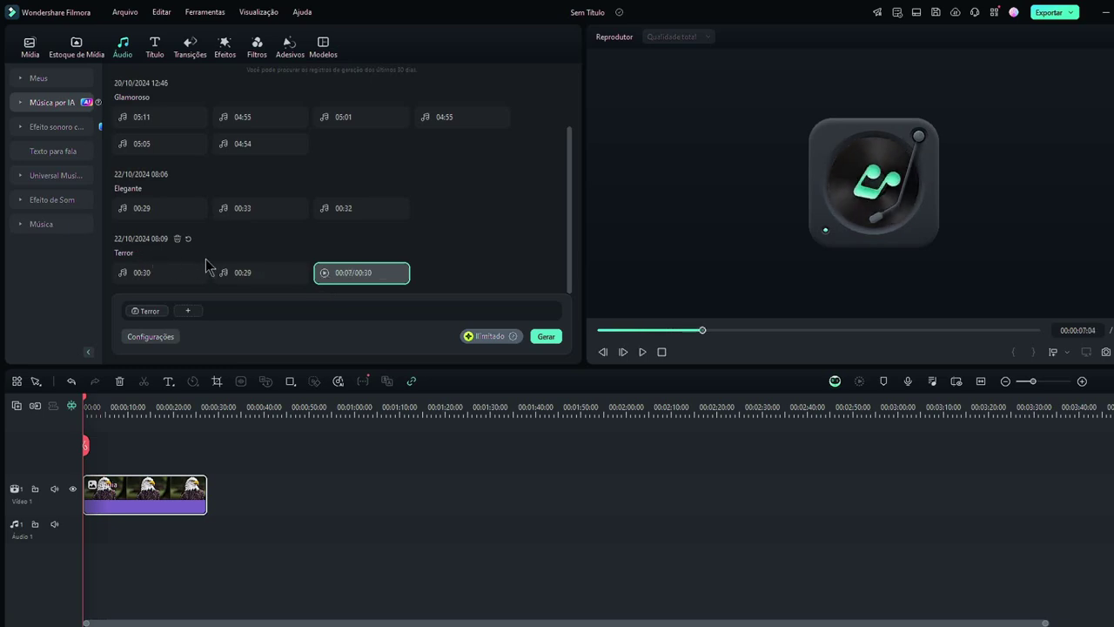
Step: Replace the Terror tag with the Triste mood and generate three songs with the duration at 00:29
click(167, 306)
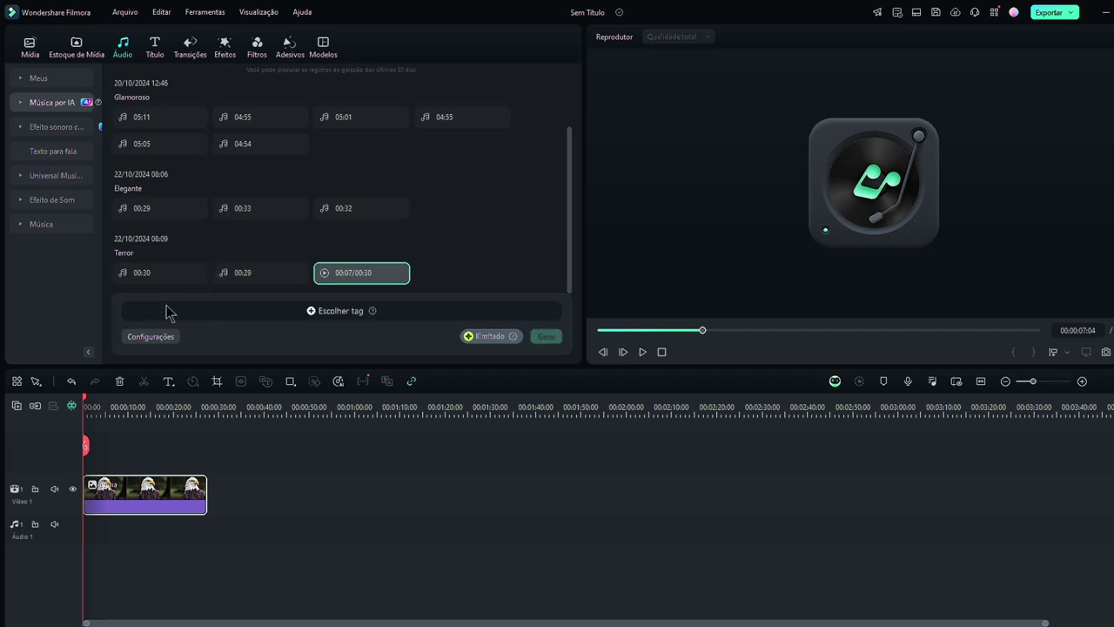
click(335, 311)
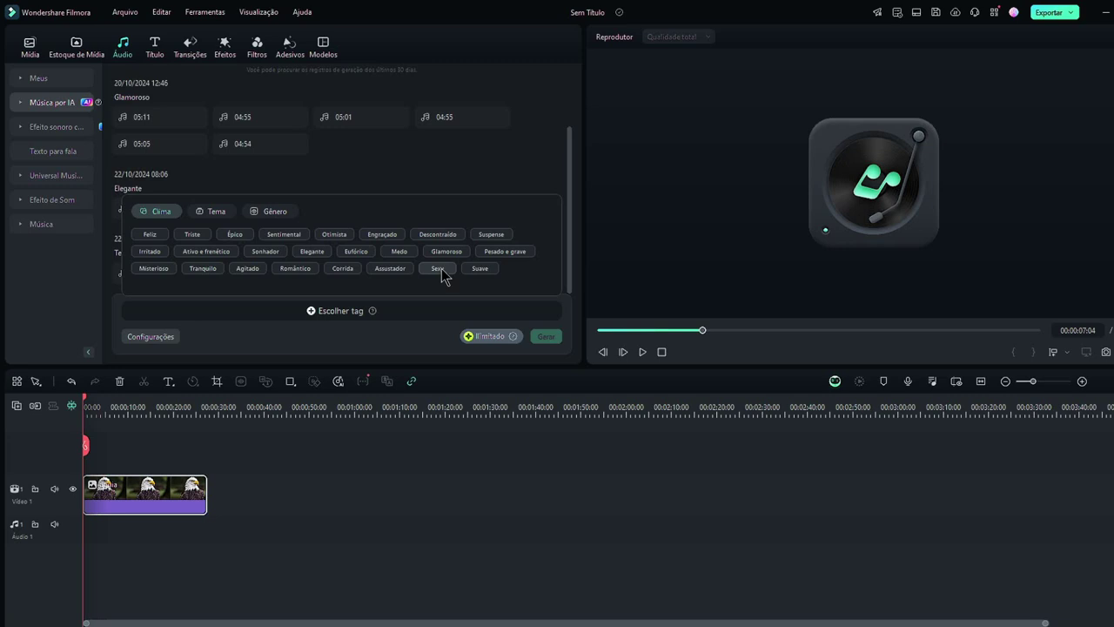
click(195, 236)
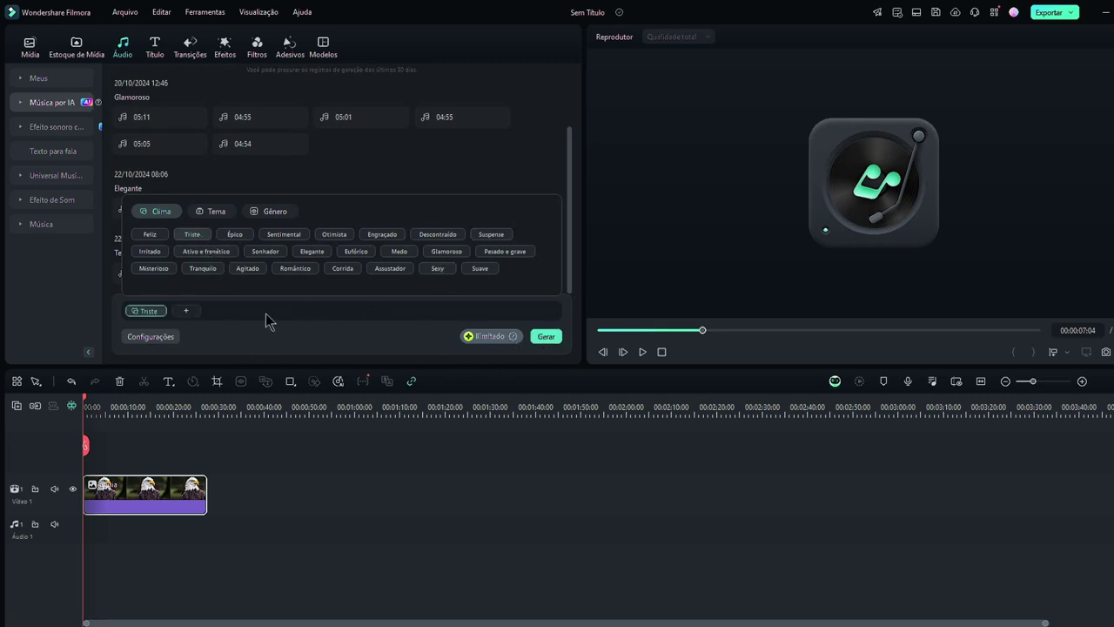
click(162, 338)
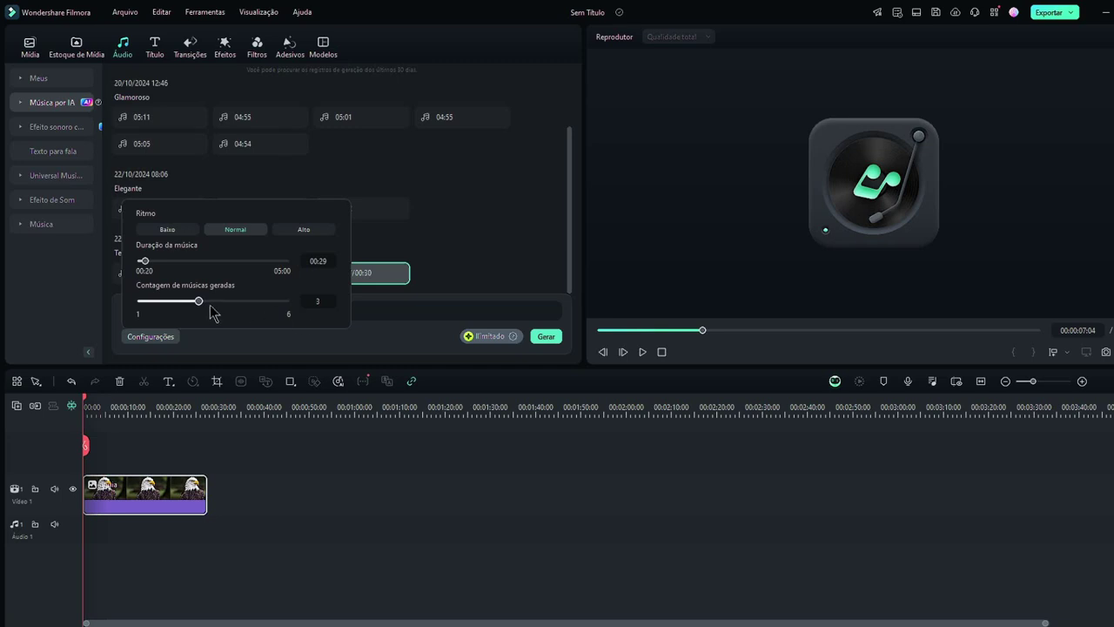
click(546, 338)
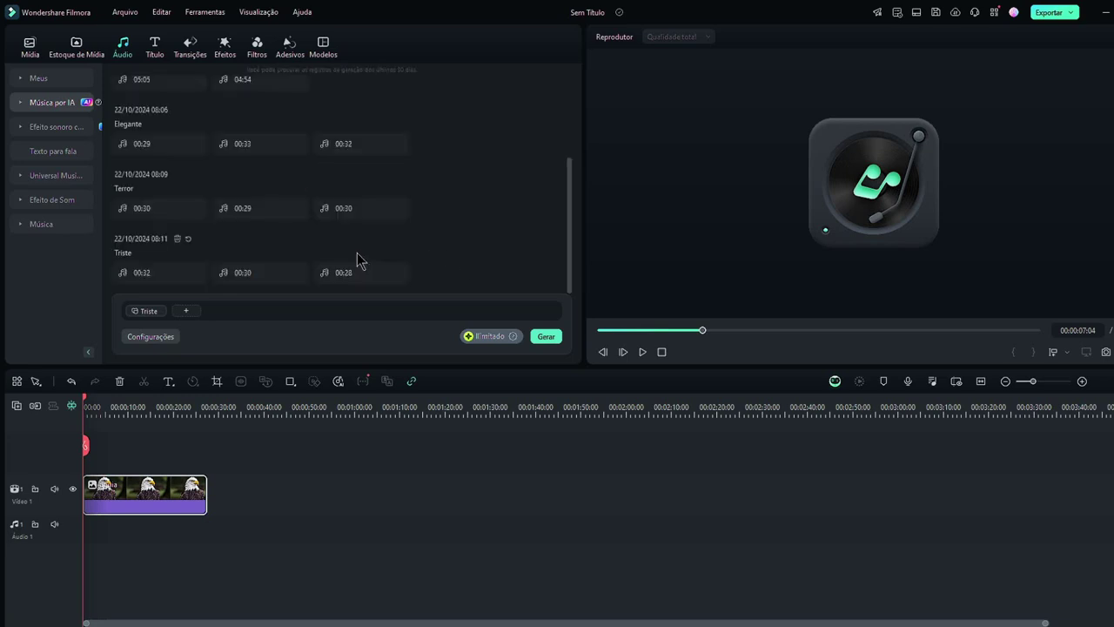
Step: Preview the three generated Triste songs one after another, skipping ahead in the 00:30 one
click(122, 274)
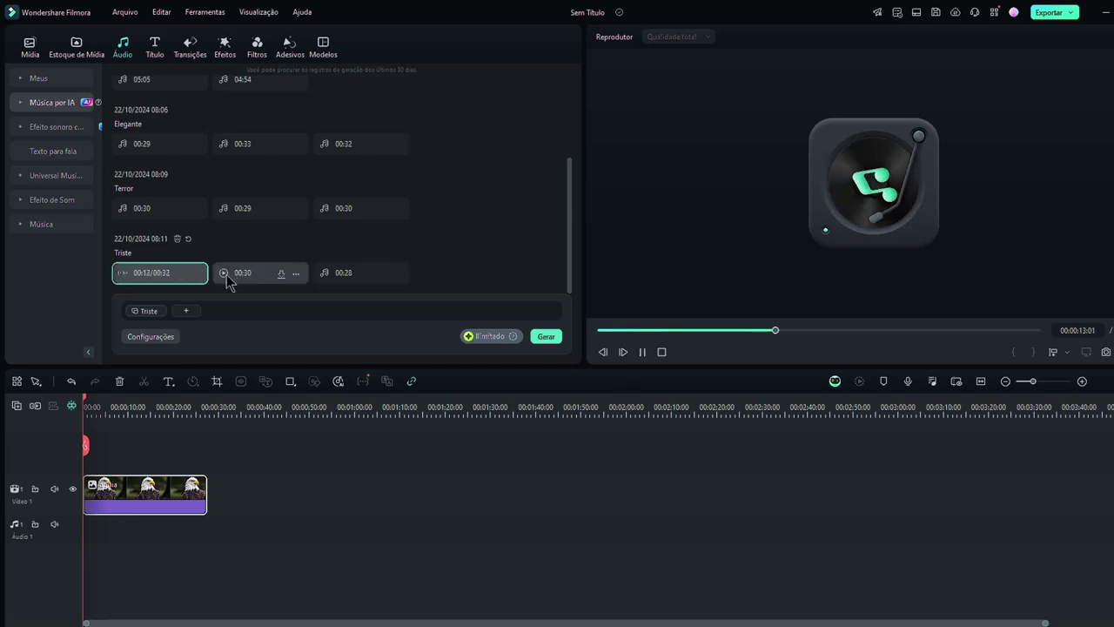
click(153, 276)
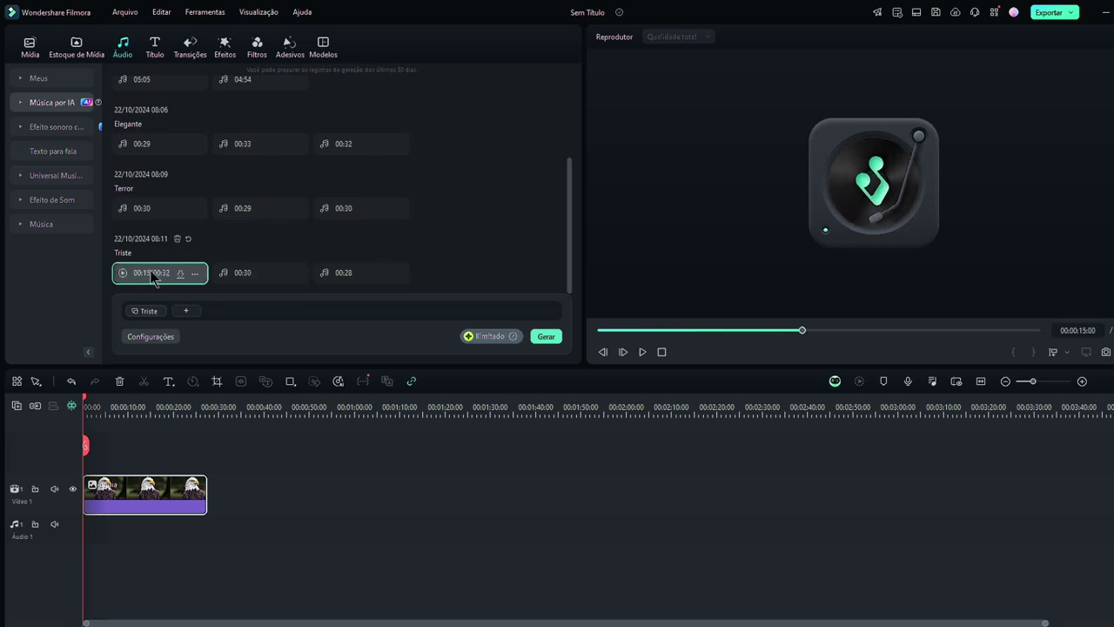
click(223, 274)
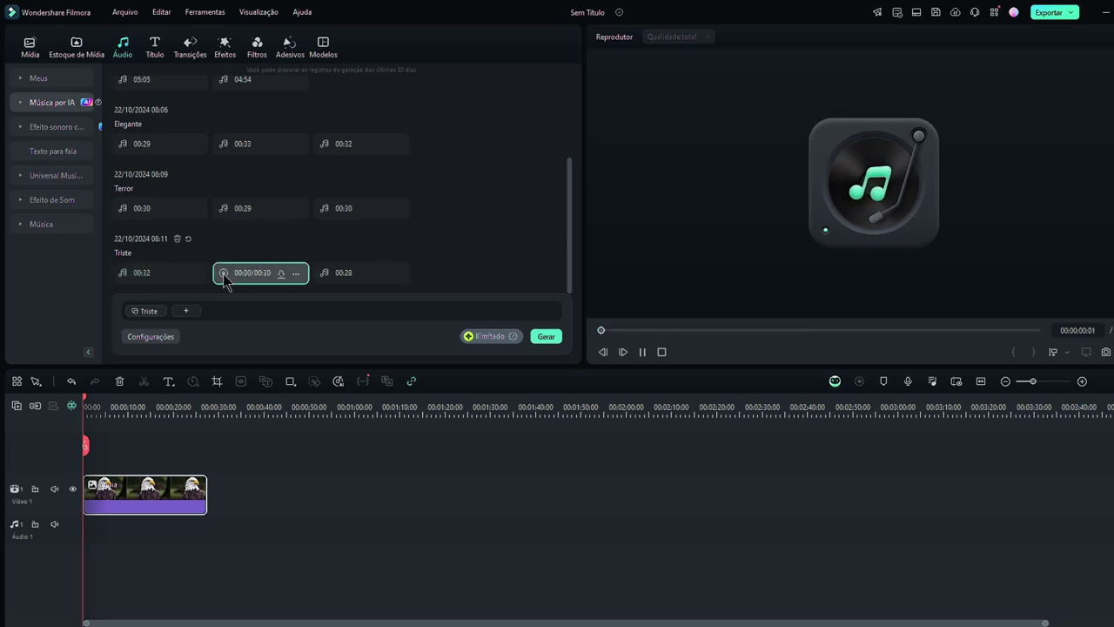
click(728, 331)
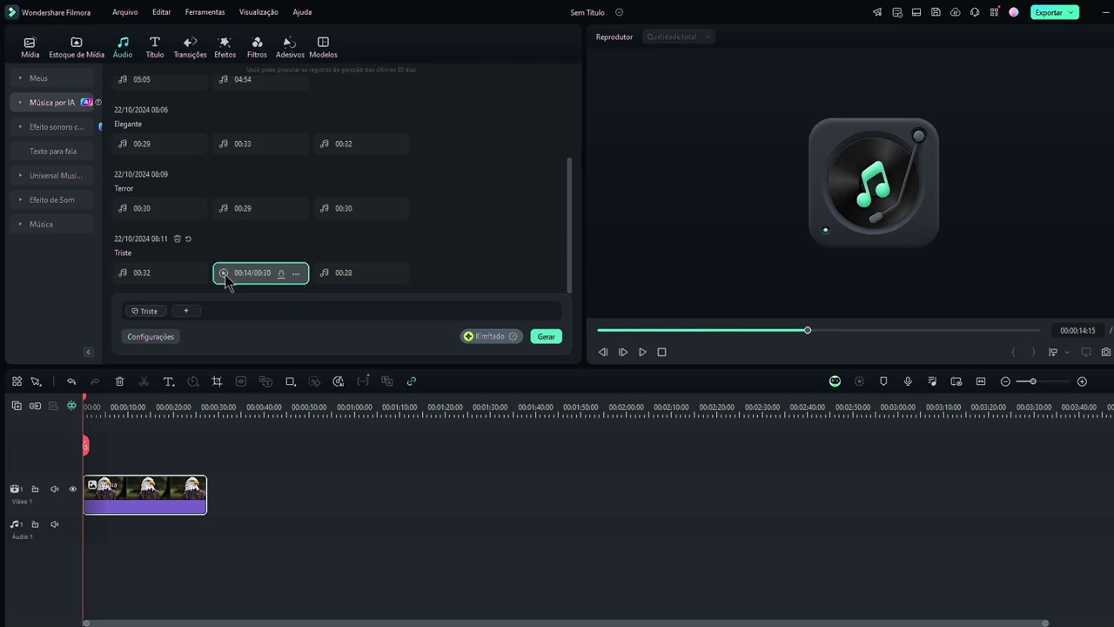
click(223, 273)
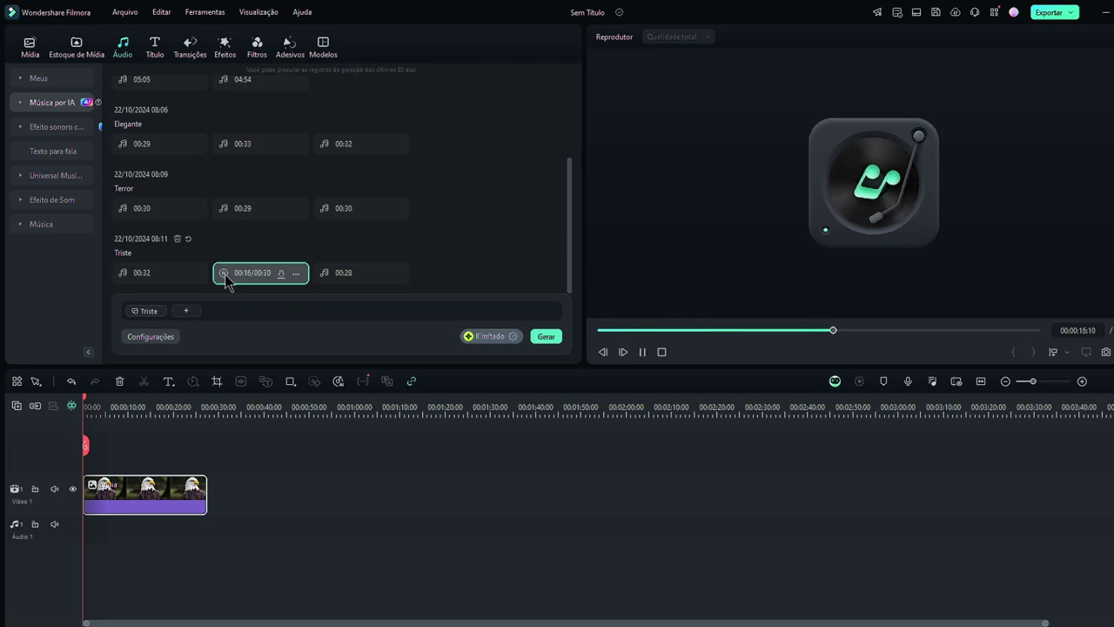
click(324, 273)
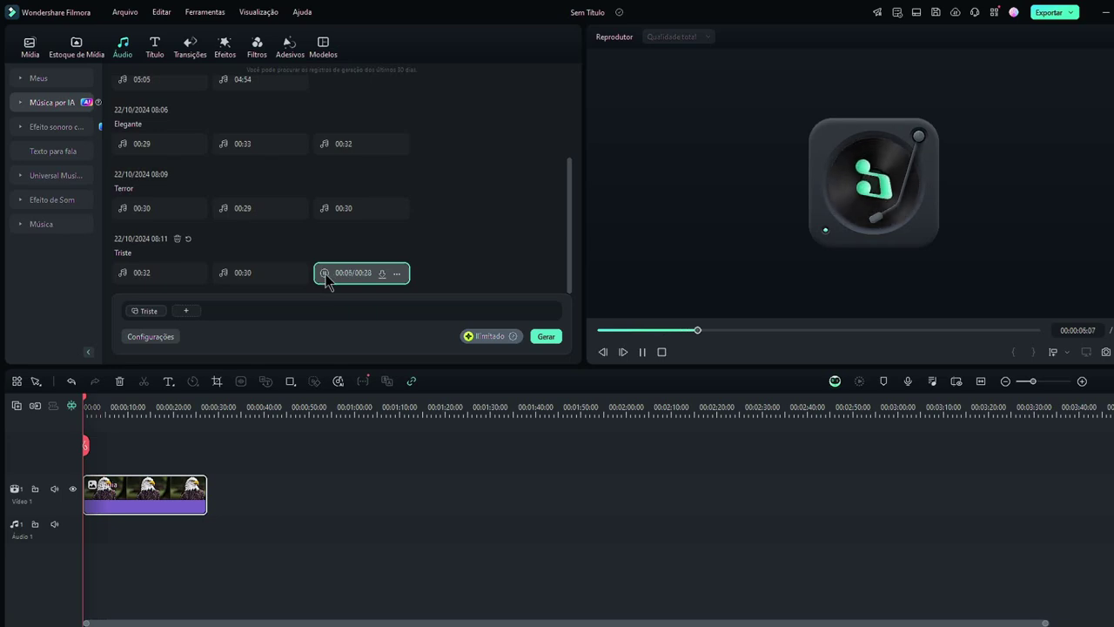
click(325, 275)
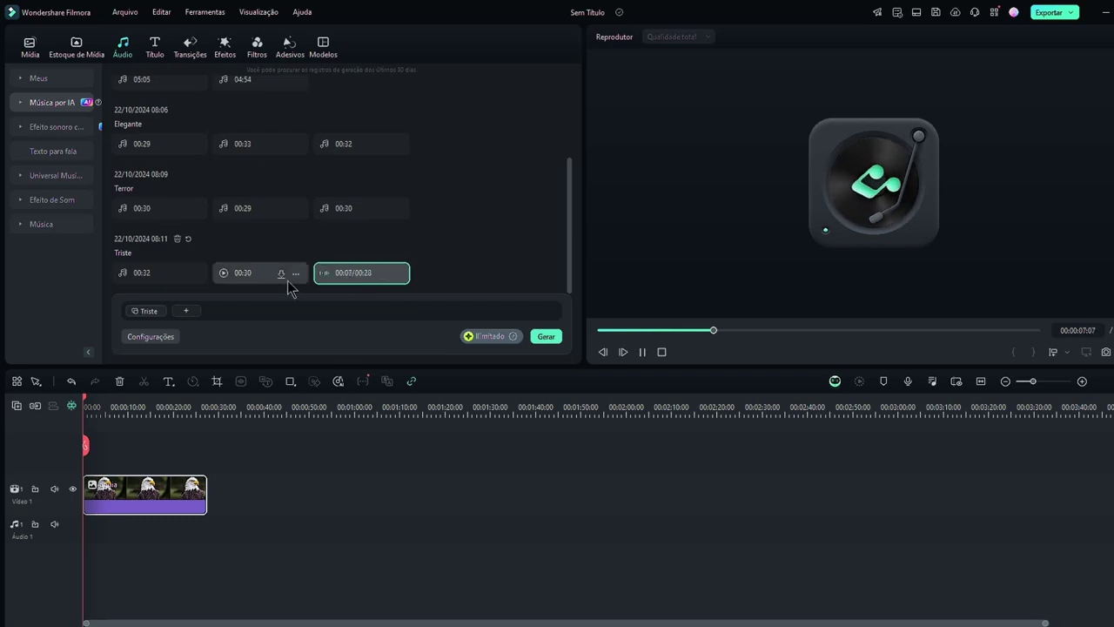
Step: Place the 00:28 Triste song at the start of Audio 1 under the eagle image and play it briefly from about 00:06
drag(354, 288, 96, 527)
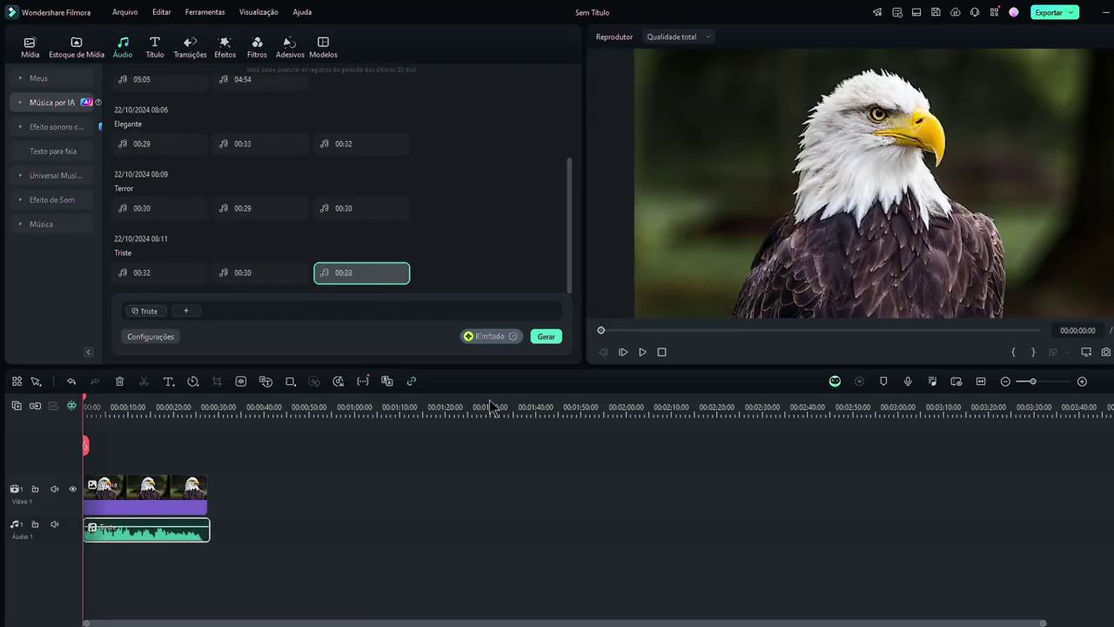
click(111, 406)
key(space)
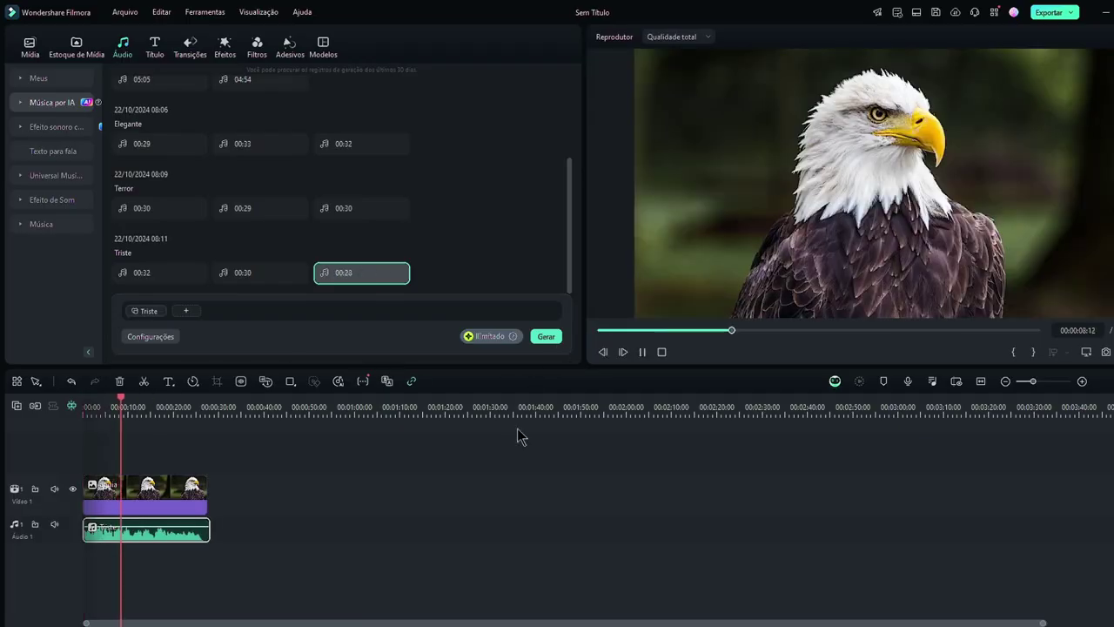
key(space)
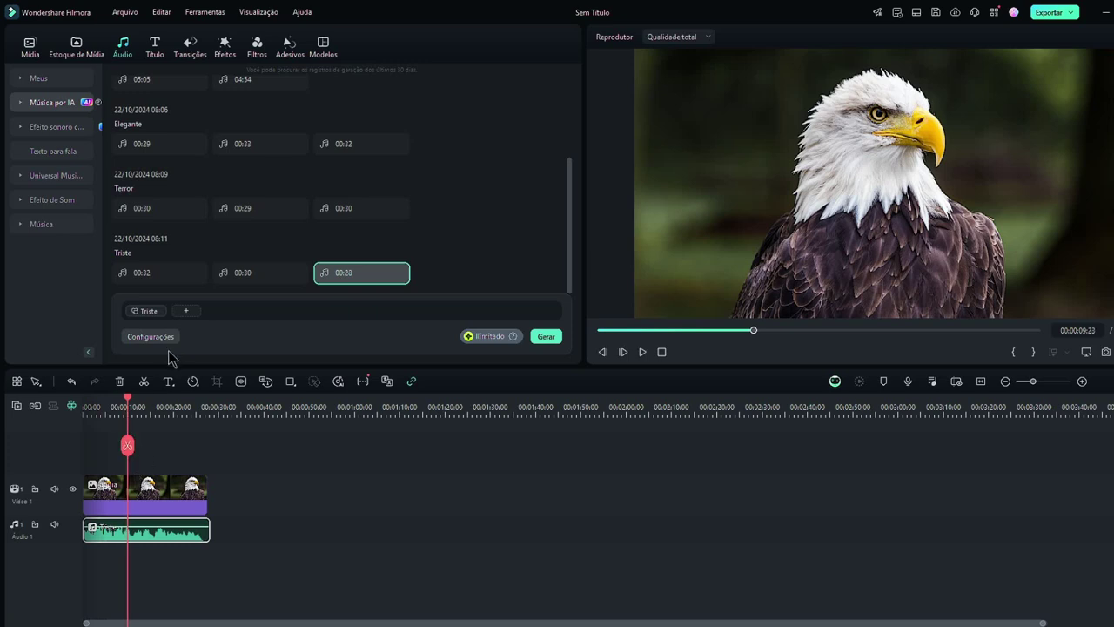